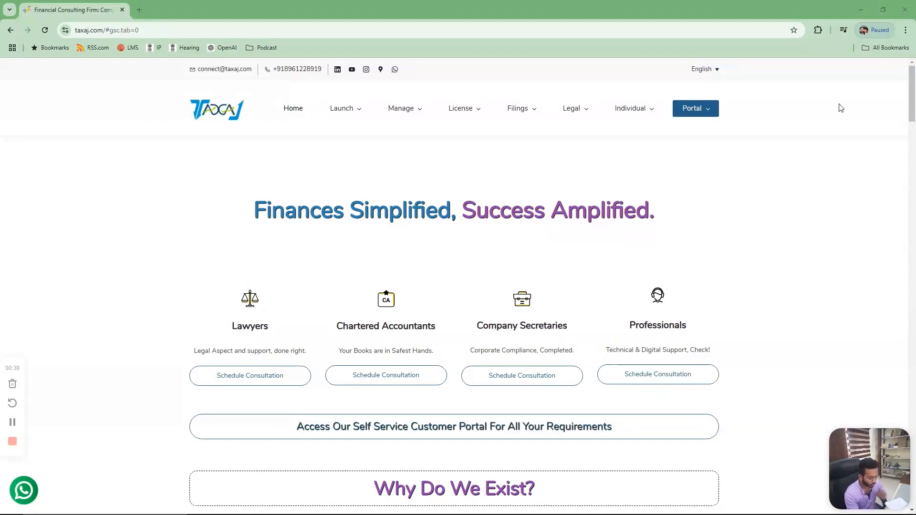
- Switch to the Busy remote desktop session and open the company Mayank Fashion
{"action": "key", "text": "alt+Tab"}
{"action": "type", "text": "mayank"}
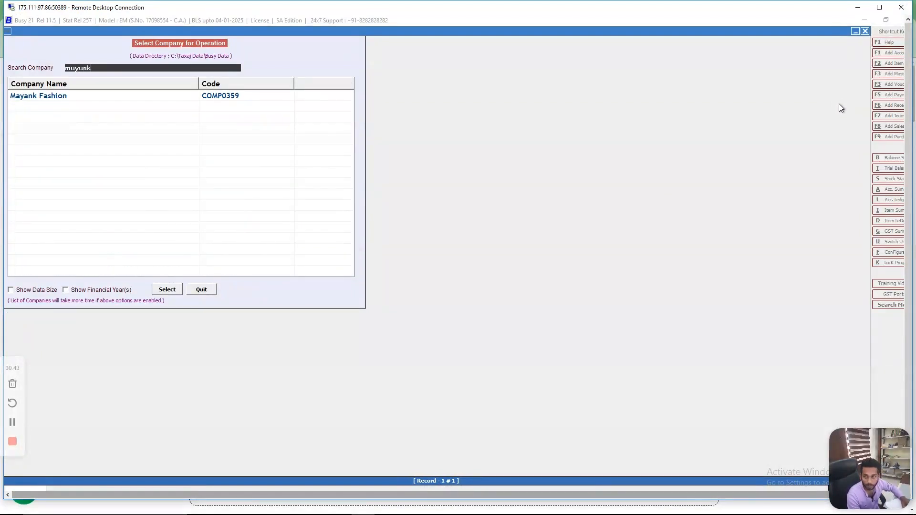
{"action": "key", "text": "Return"}
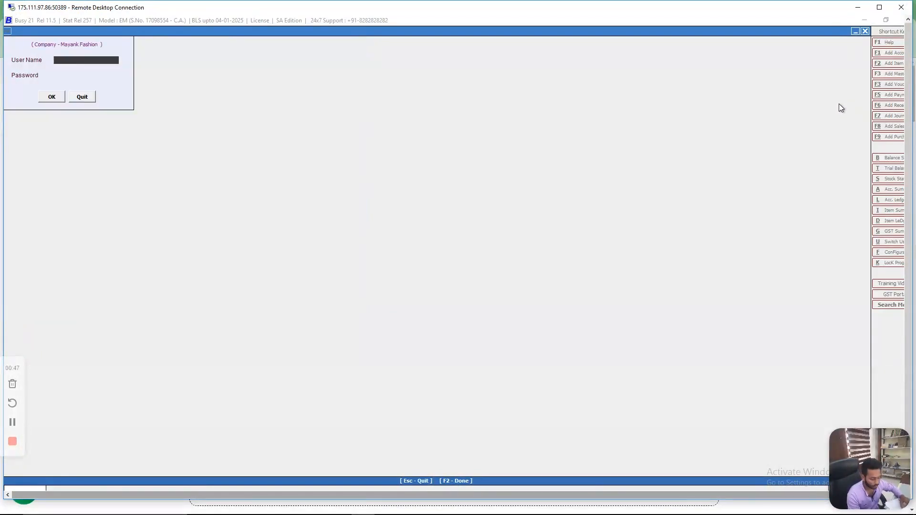
- Log in to the company with the user name and the account password
{"action": "type", "text": "mayank"}
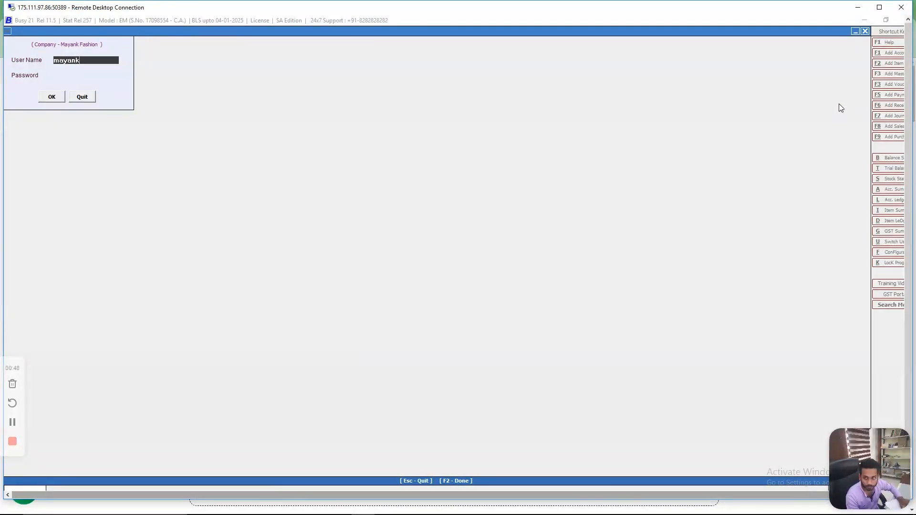
{"action": "key", "text": "Return"}
{"action": "type", "text": "******"}
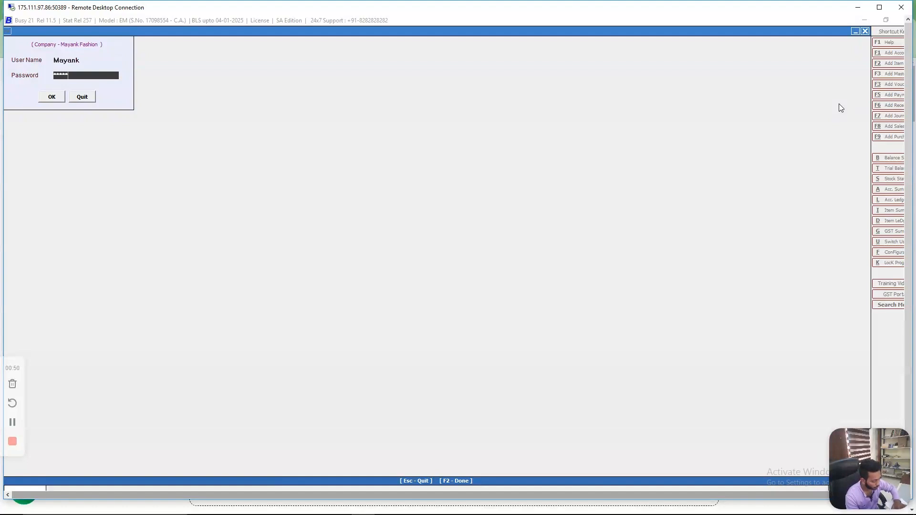
{"action": "key", "text": "Return"}
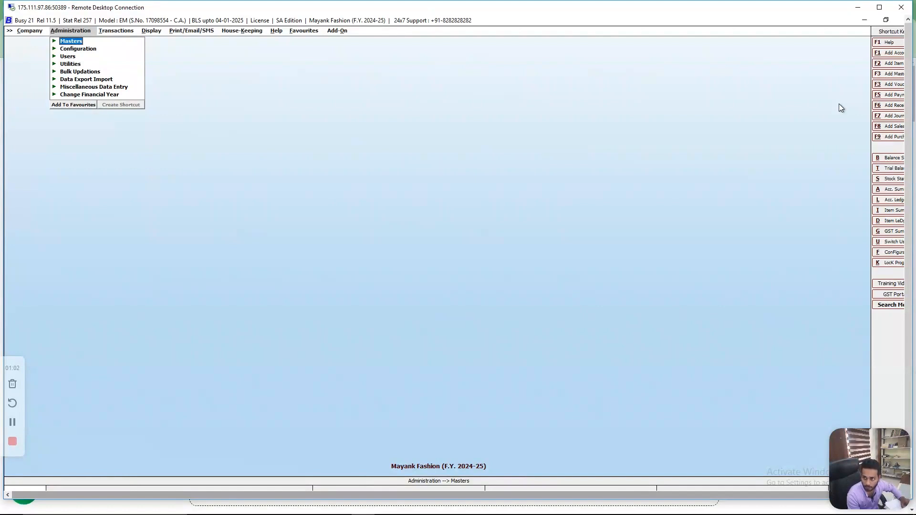
- Open a blank entry form for adding an item master
{"action": "key", "text": "Return"}
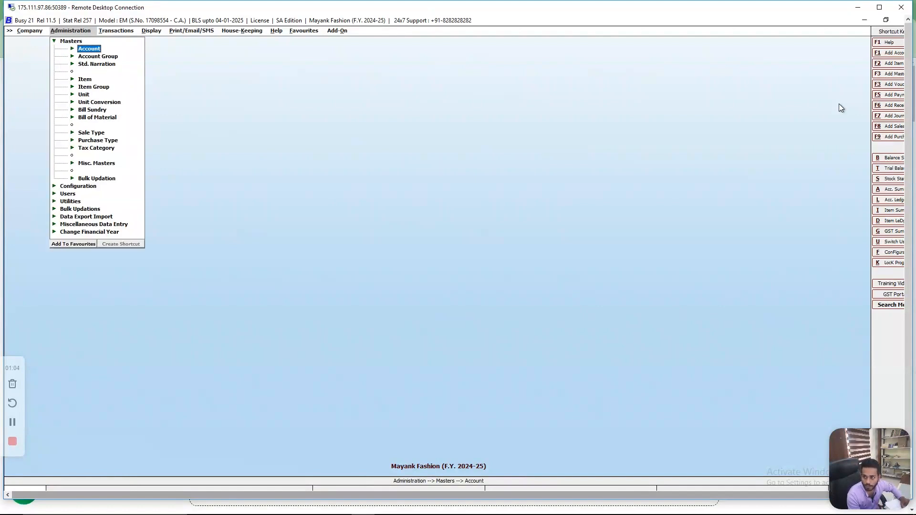
{"action": "key", "text": "Down"}
{"action": "key", "text": "Down"}
{"action": "key", "text": "Down"}
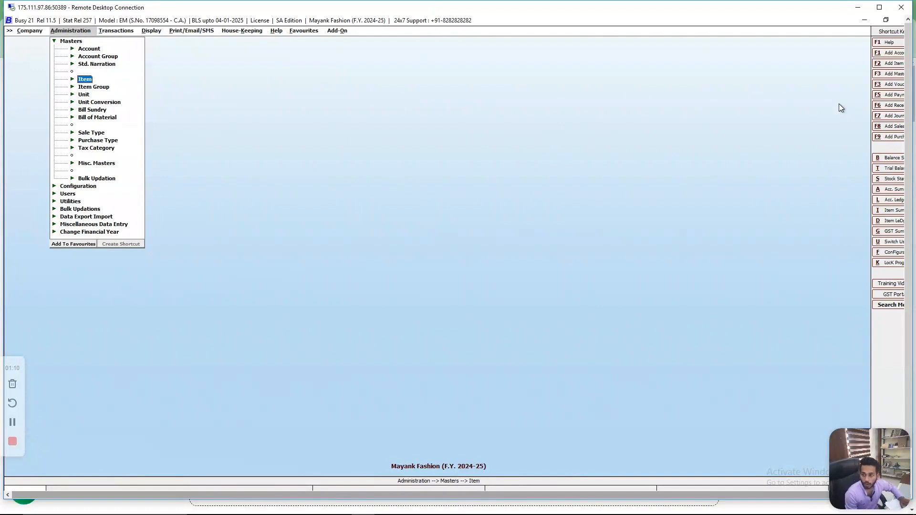
{"action": "key", "text": "Return"}
{"action": "key", "text": "Return"}
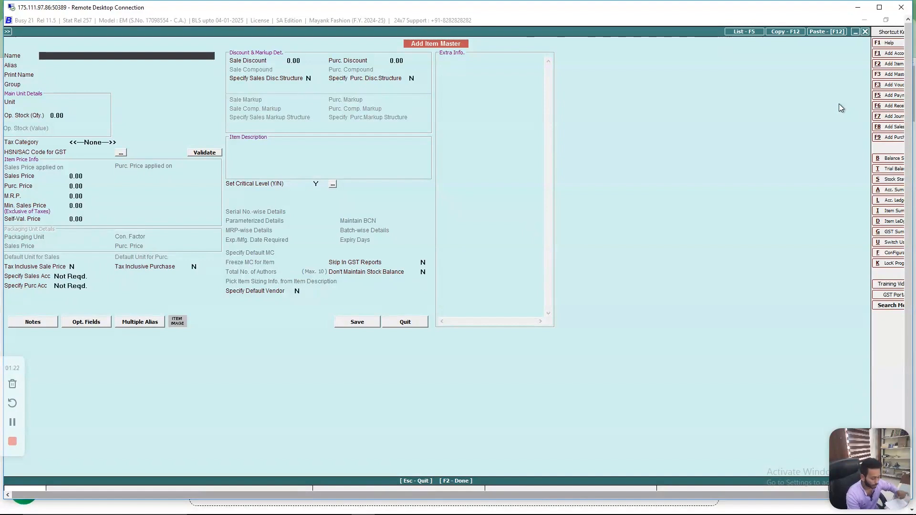
{"action": "type", "text": "laptop"}
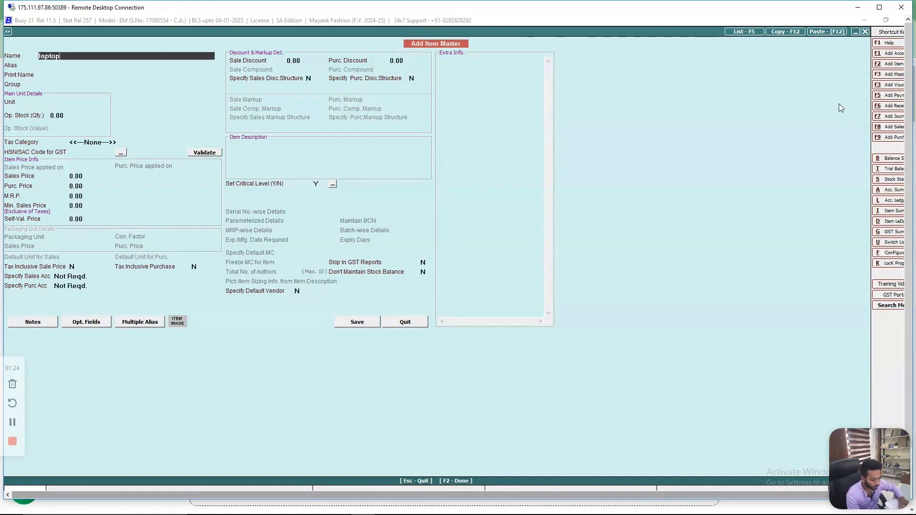
{"action": "key", "text": "Return"}
{"action": "key", "text": "Return"}
{"action": "key", "text": "Return"}
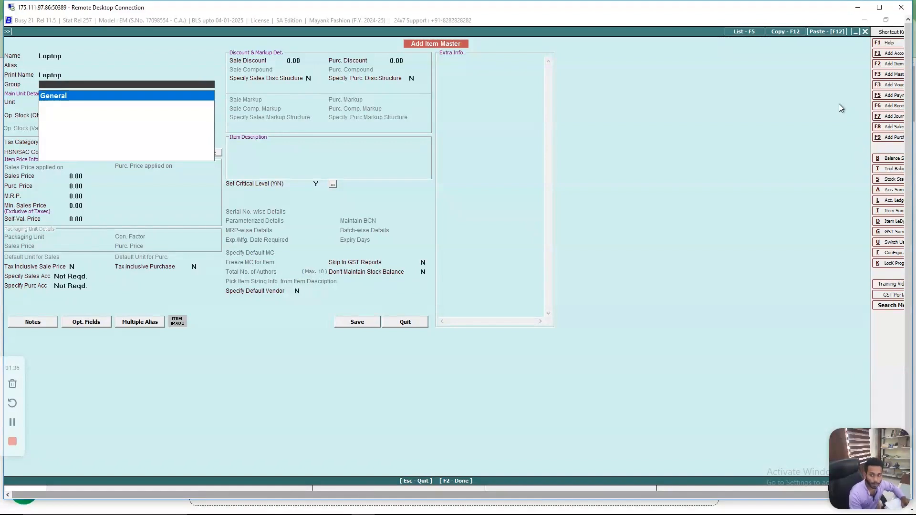
{"action": "key", "text": "F3"}
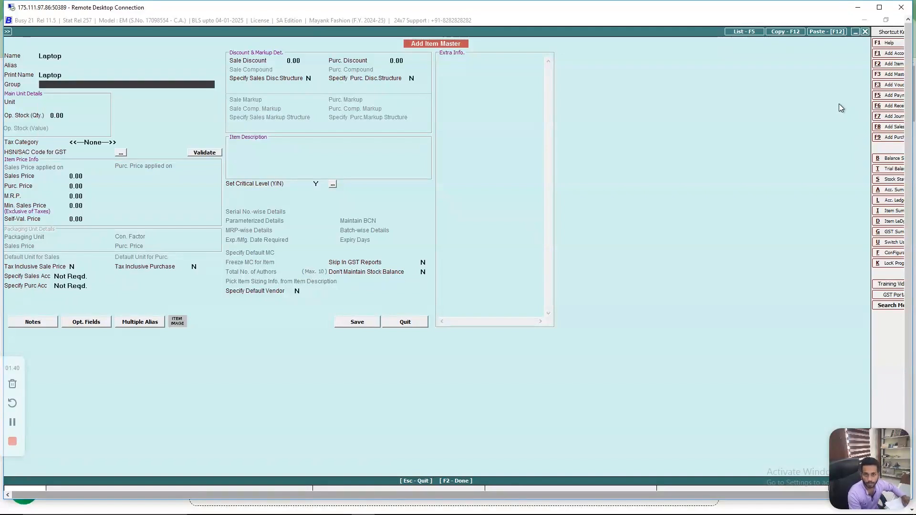
{"action": "key", "text": "Escape"}
{"action": "key", "text": "Return"}
{"action": "key", "text": "Right"}
{"action": "key", "text": "Right"}
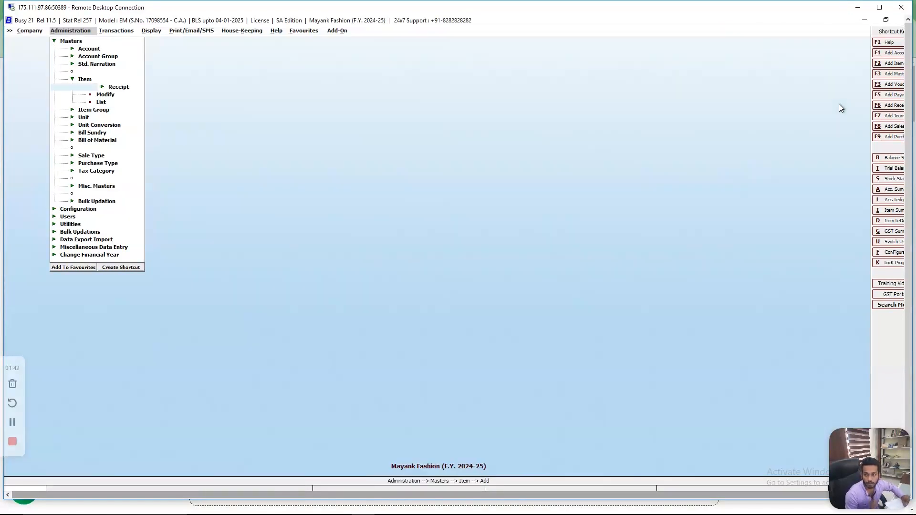
{"action": "key", "text": "Left"}
{"action": "key", "text": "Left"}
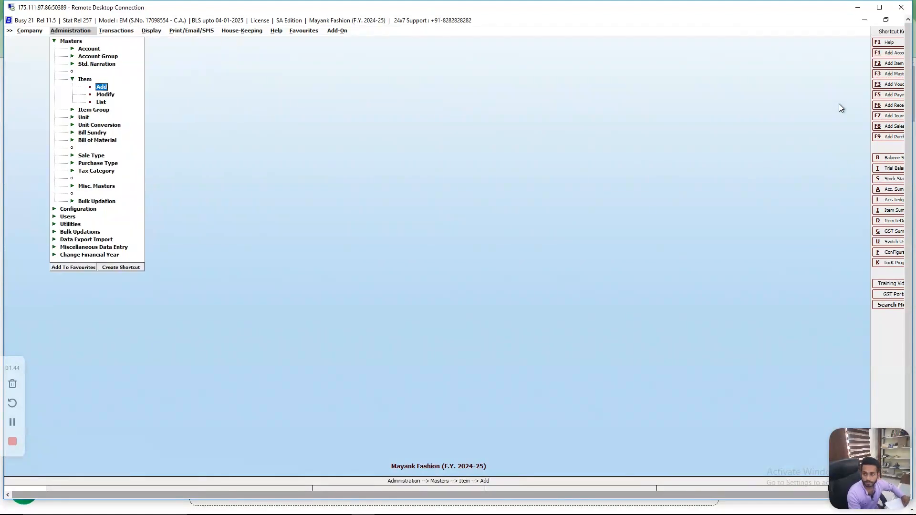
- Start a new item group master and name it Electronics Items
{"action": "key", "text": "Down"}
{"action": "key", "text": "Down"}
{"action": "key", "text": "Return"}
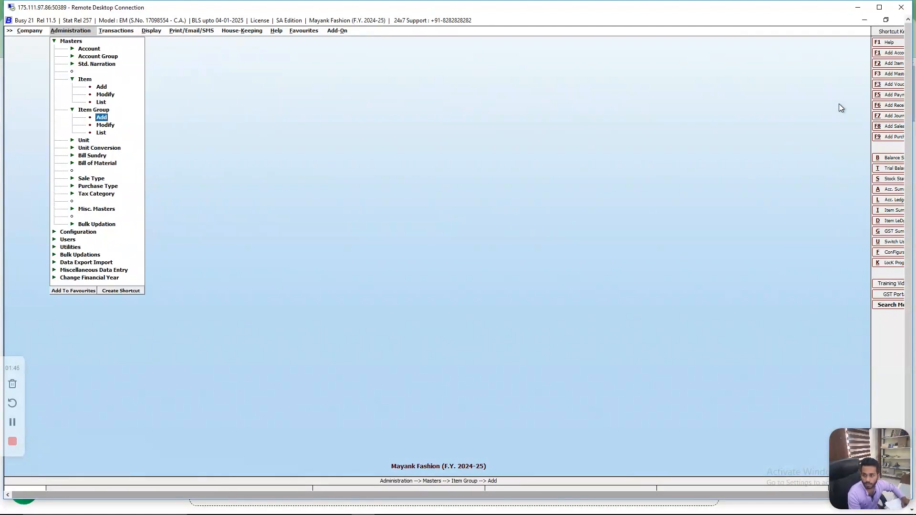
{"action": "key", "text": "Return"}
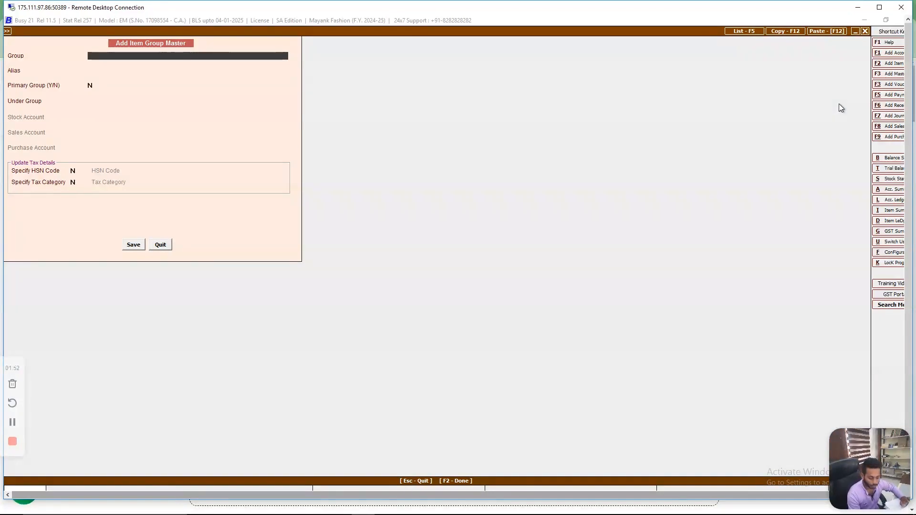
{"action": "type", "text": "Ele"}
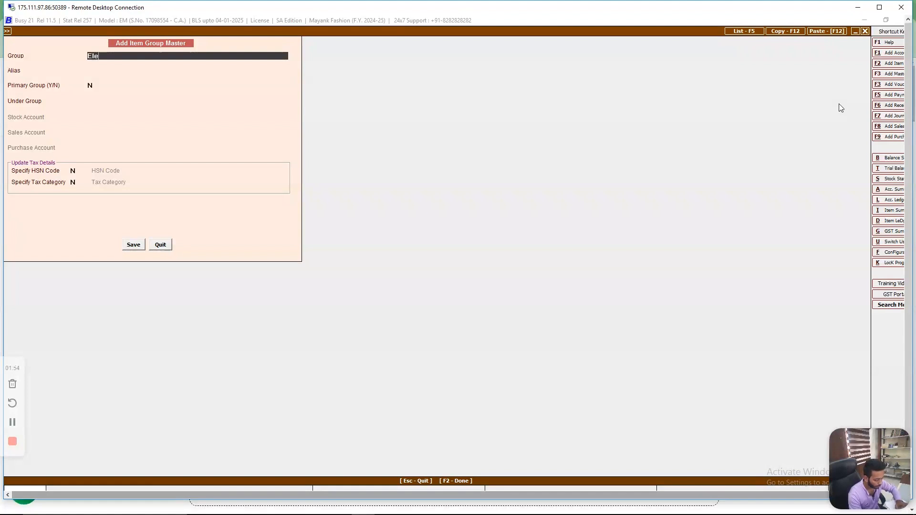
{"action": "type", "text": "ctroni"}
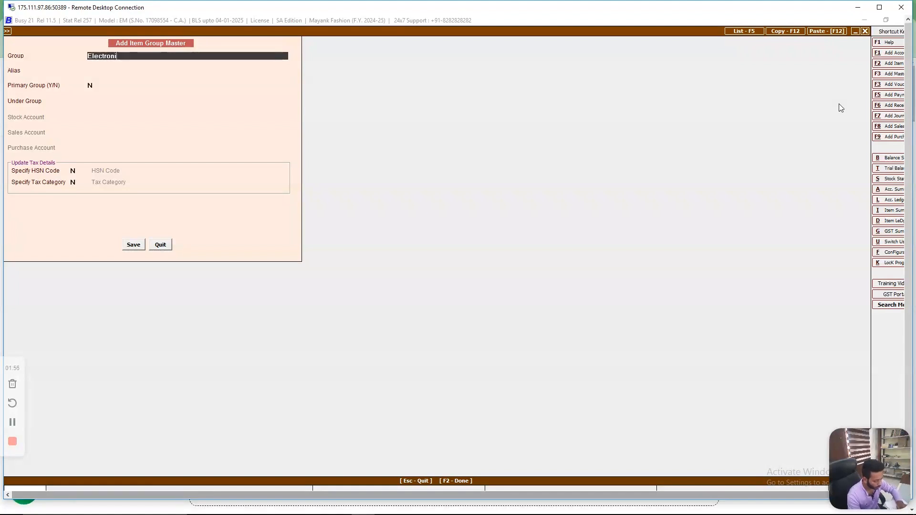
{"action": "type", "text": "cs"}
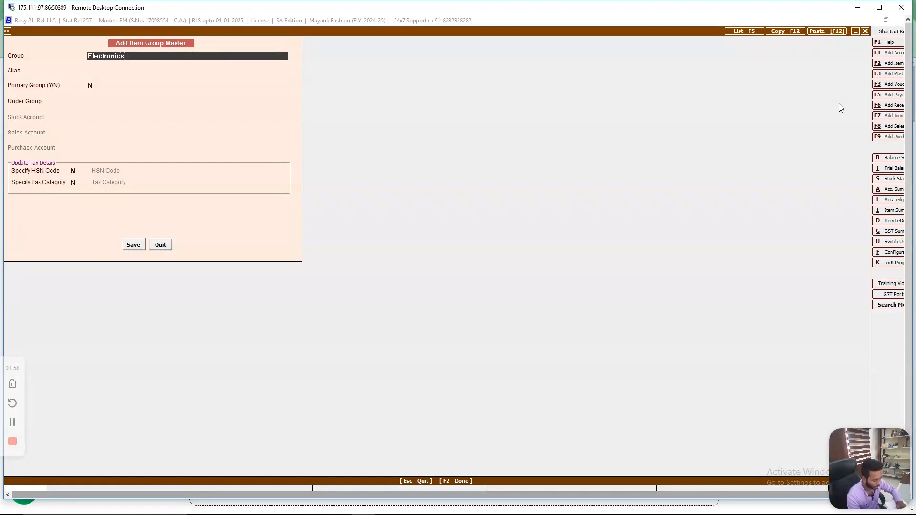
{"action": "type", "text": " Item"}
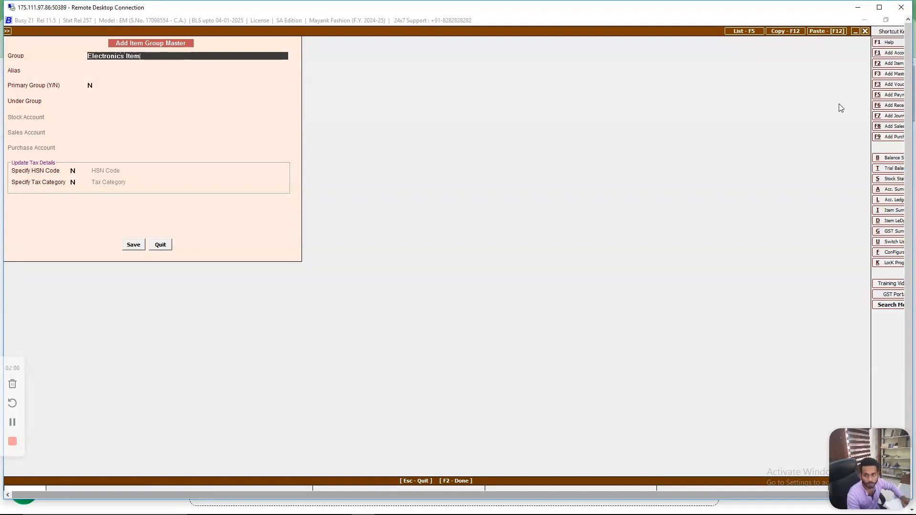
{"action": "type", "text": "s"}
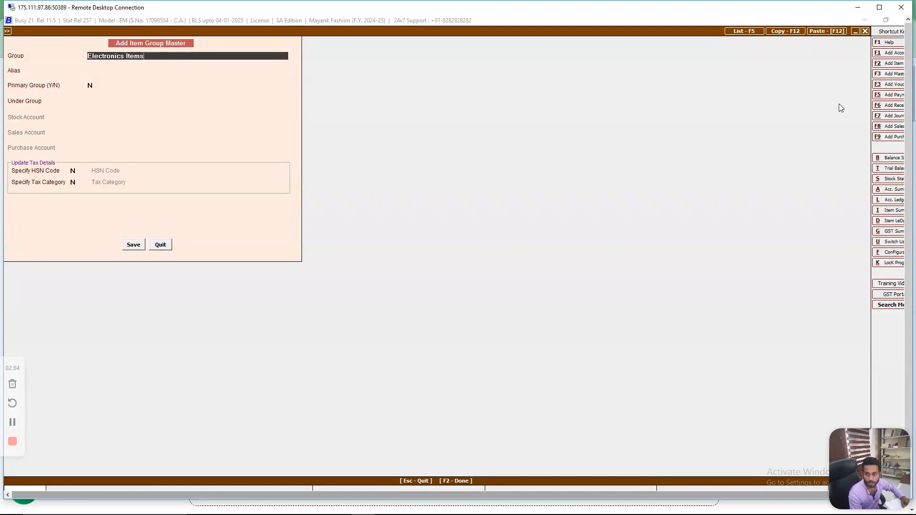
- Place the item group under General as a non-primary group without HSN code or tax category, save it and leave the form
{"action": "key", "text": "Return"}
{"action": "key", "text": "Return"}
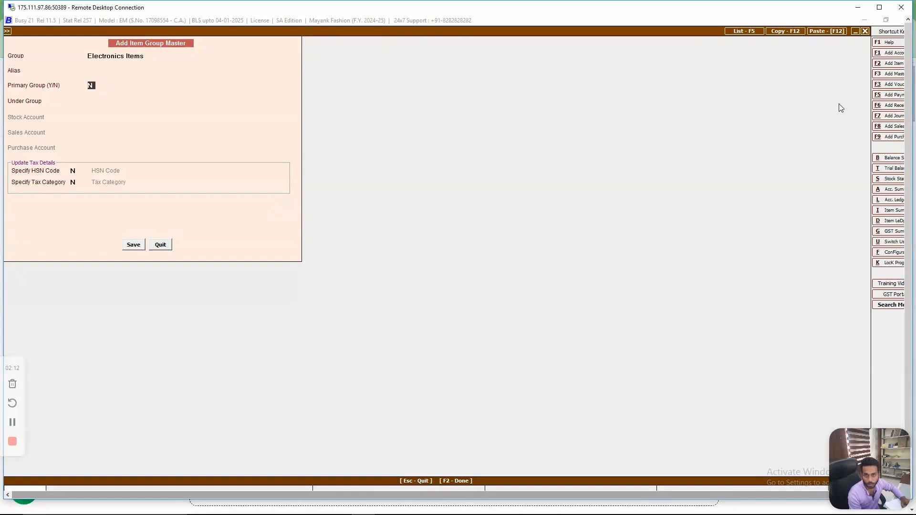
{"action": "key", "text": "Return"}
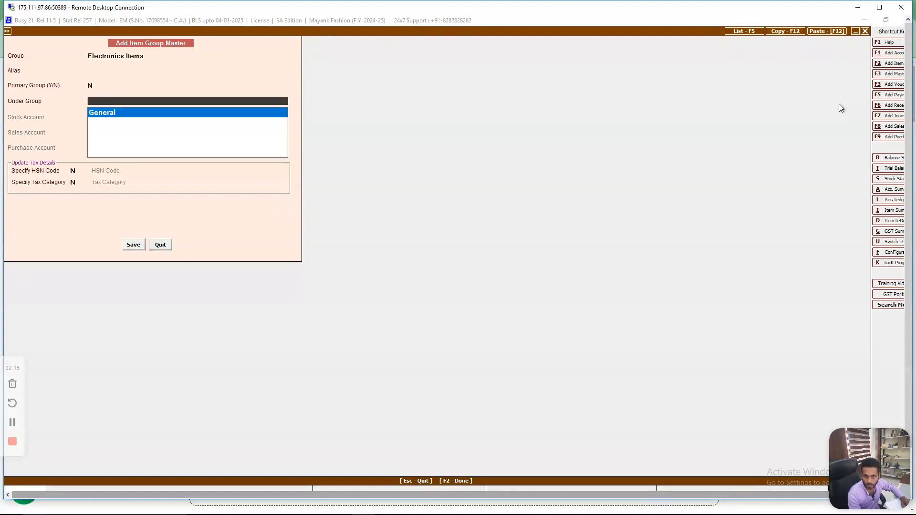
{"action": "key", "text": "Return"}
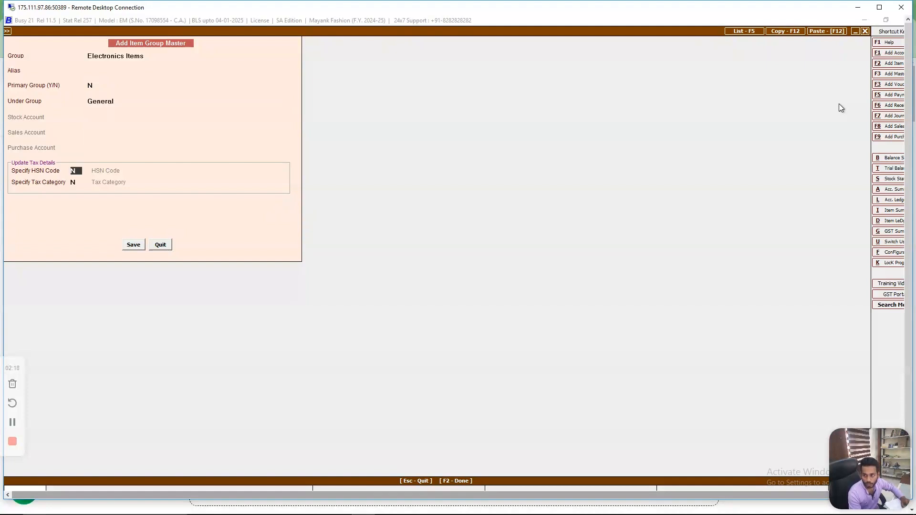
{"action": "key", "text": "Return"}
{"action": "key", "text": "Return"}
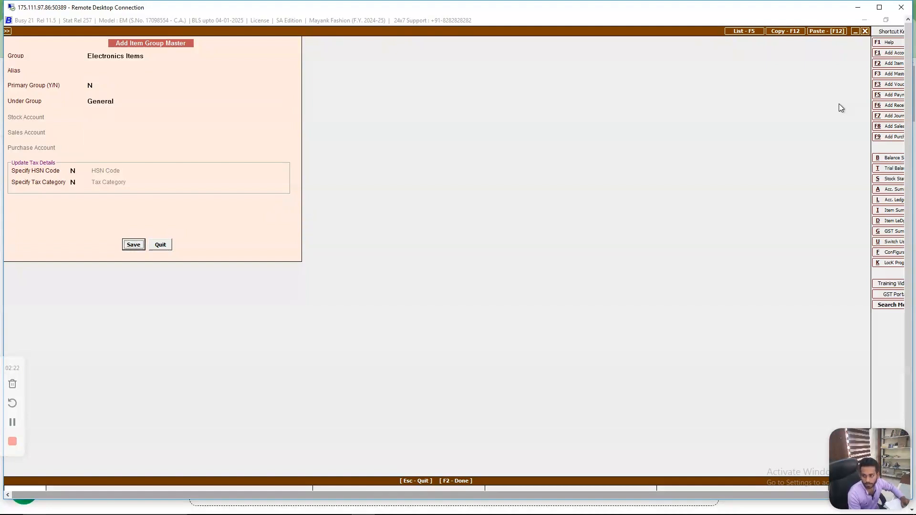
{"action": "key", "text": "Return"}
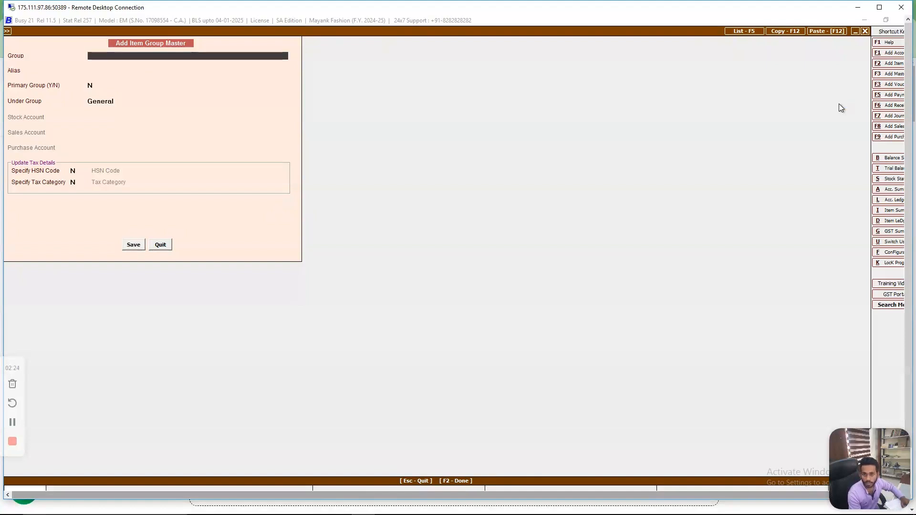
{"action": "key", "text": "Escape"}
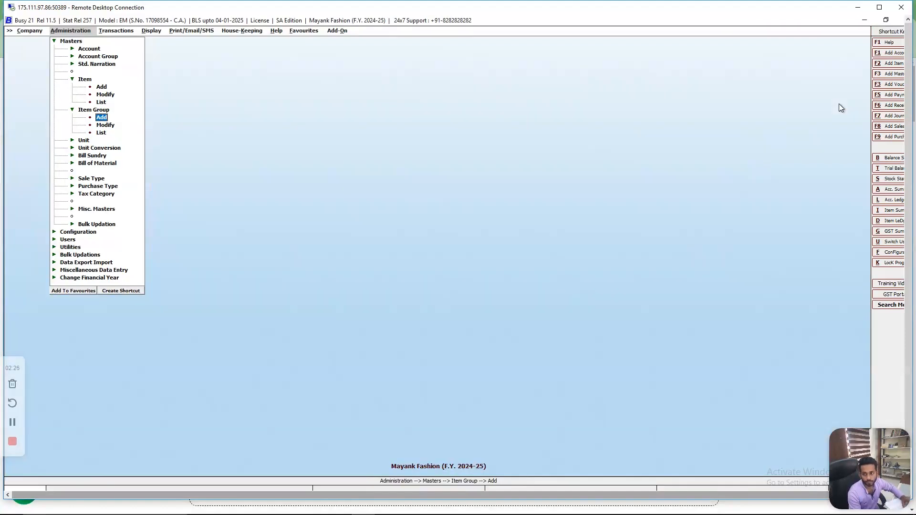
- Start a new item master named Laptop, with the same print name, and assign it to the Electronics Items group
{"action": "key", "text": "Up"}
{"action": "key", "text": "Up"}
{"action": "key", "text": "Up"}
{"action": "key", "text": "Up"}
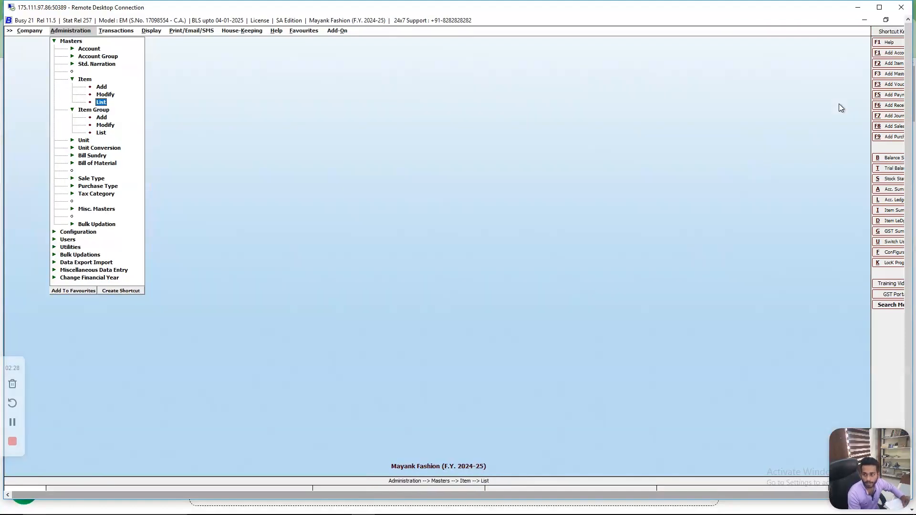
{"action": "key", "text": "Return"}
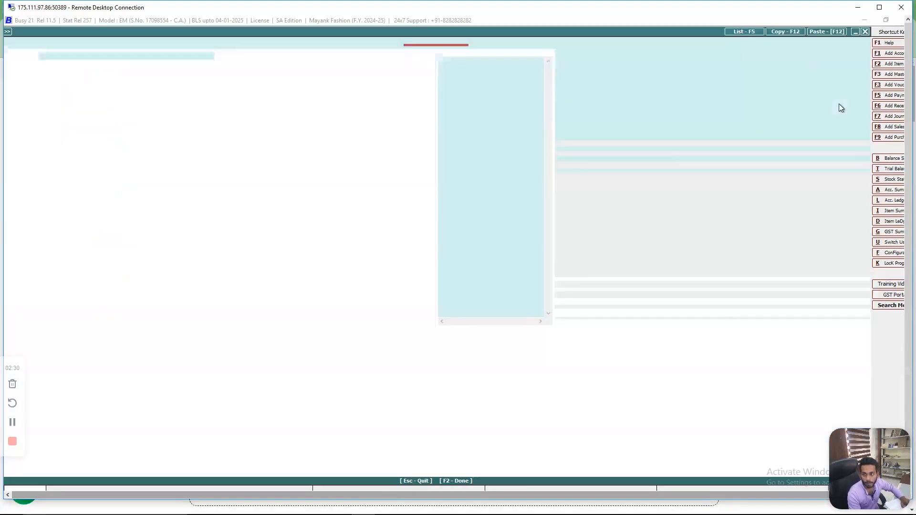
{"action": "type", "text": "L"}
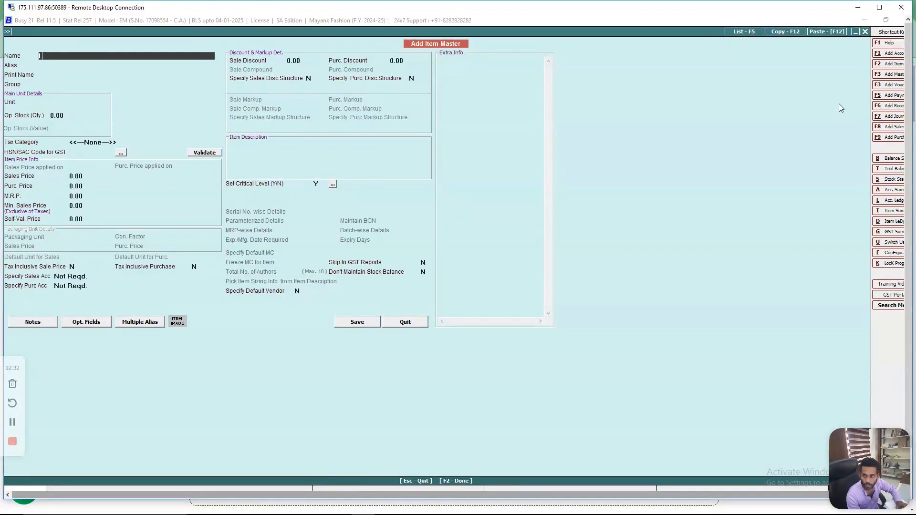
{"action": "type", "text": "aptop"}
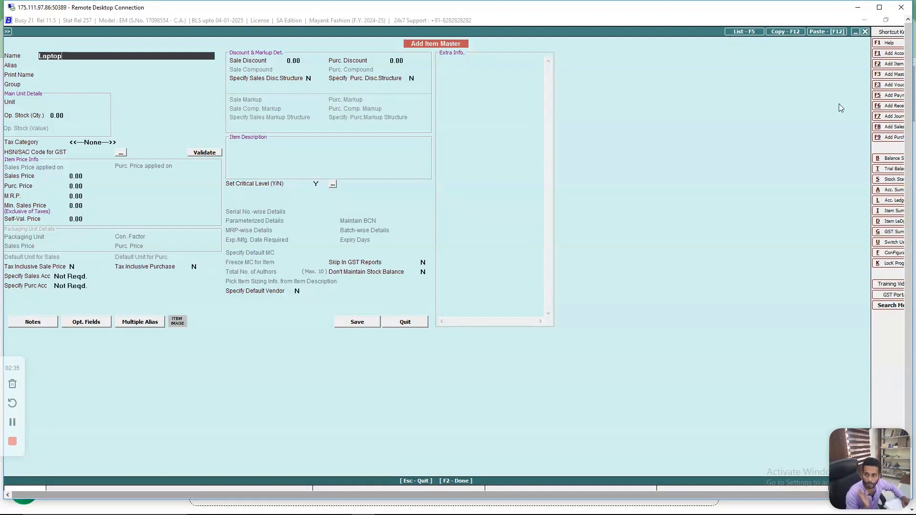
{"action": "key", "text": "Return"}
{"action": "key", "text": "Return"}
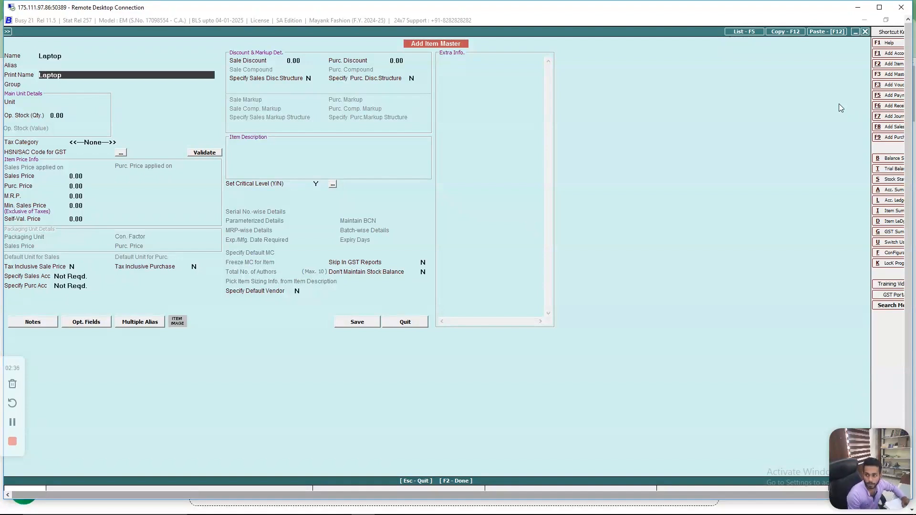
{"action": "key", "text": "Return"}
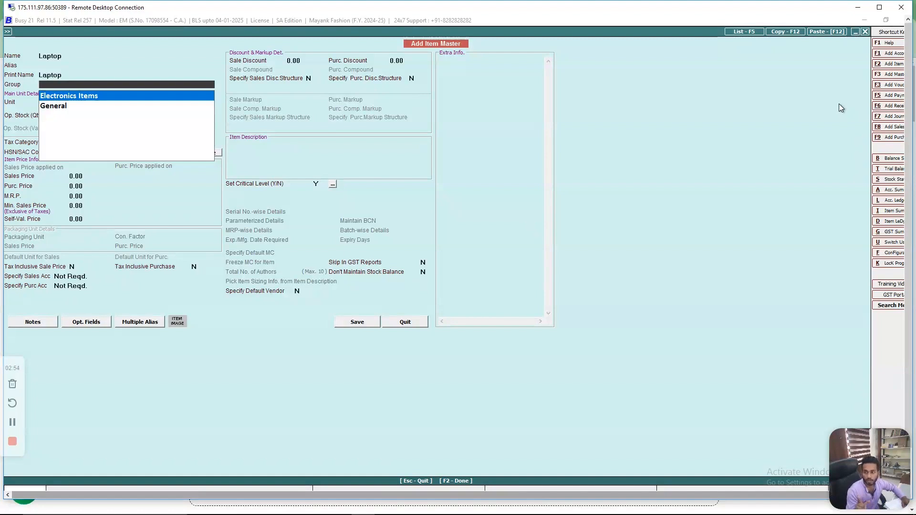
{"action": "key", "text": "Return"}
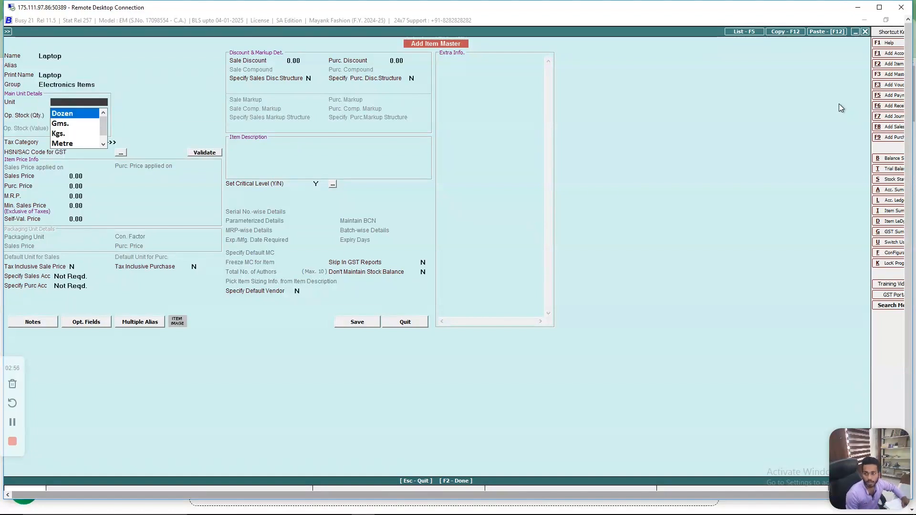
- Set the Laptop item's main unit to N.A. and accept an opening stock quantity of 0.00
{"action": "key", "text": "Down"}
{"action": "key", "text": "Up"}
{"action": "key", "text": "Down"}
{"action": "key", "text": "Down"}
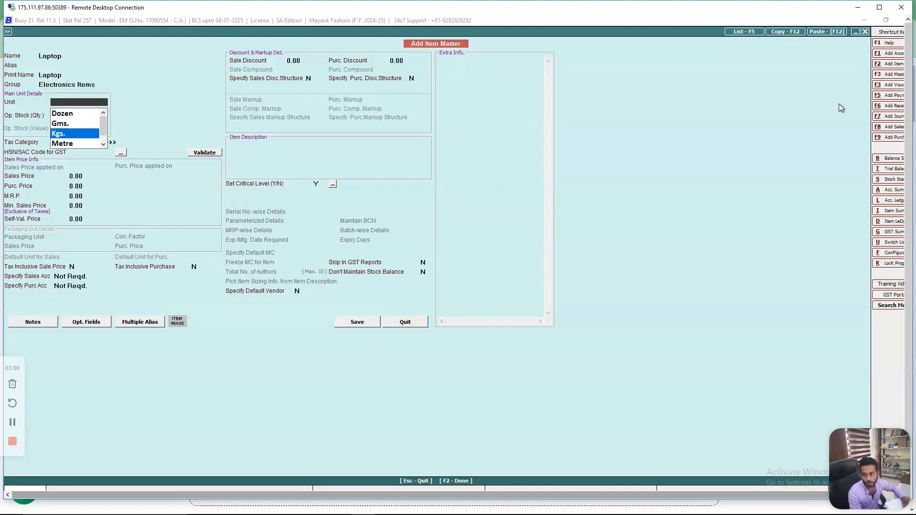
{"action": "key", "text": "Down"}
{"action": "key", "text": "Up"}
{"action": "key", "text": "Up"}
{"action": "key", "text": "Up"}
{"action": "key", "text": "Down"}
{"action": "key", "text": "Down"}
{"action": "key", "text": "Down"}
{"action": "key", "text": "Down"}
{"action": "key", "text": "Return"}
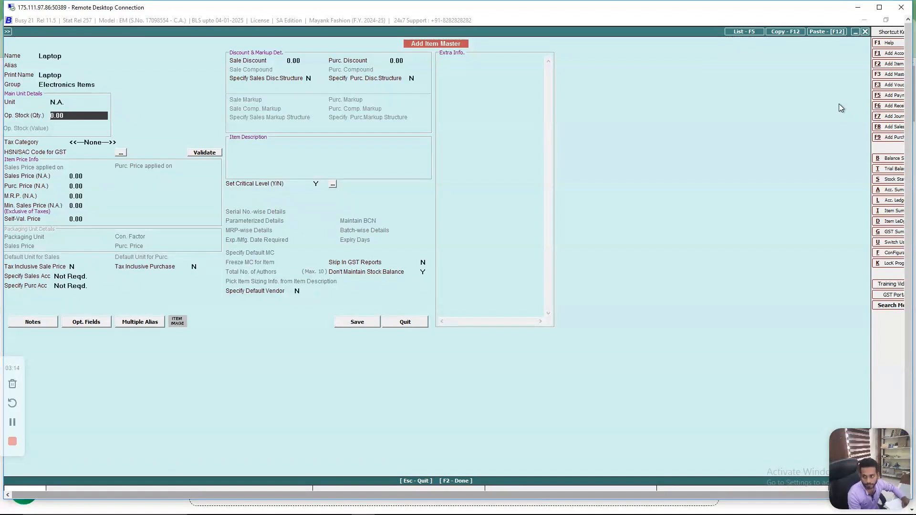
{"action": "key", "text": "Return"}
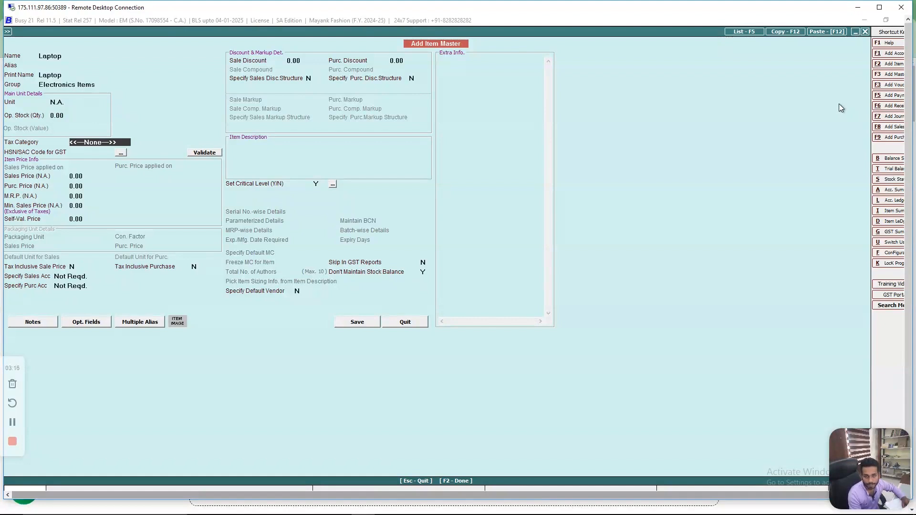
- Review the tax category options, keep the Laptop item's tax category at None and leave its HSN/SAC code blank
{"action": "key", "text": "Return"}
{"action": "key", "text": "Up"}
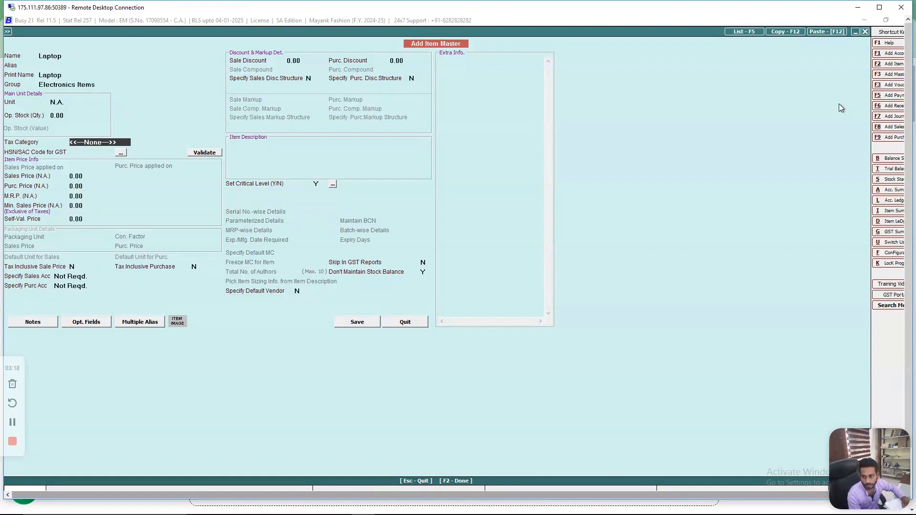
{"action": "key", "text": "Down"}
{"action": "key", "text": "Down"}
{"action": "key", "text": "Down"}
{"action": "key", "text": "Down"}
{"action": "key", "text": "Down"}
{"action": "key", "text": "Down"}
{"action": "key", "text": "Down"}
{"action": "key", "text": "Down"}
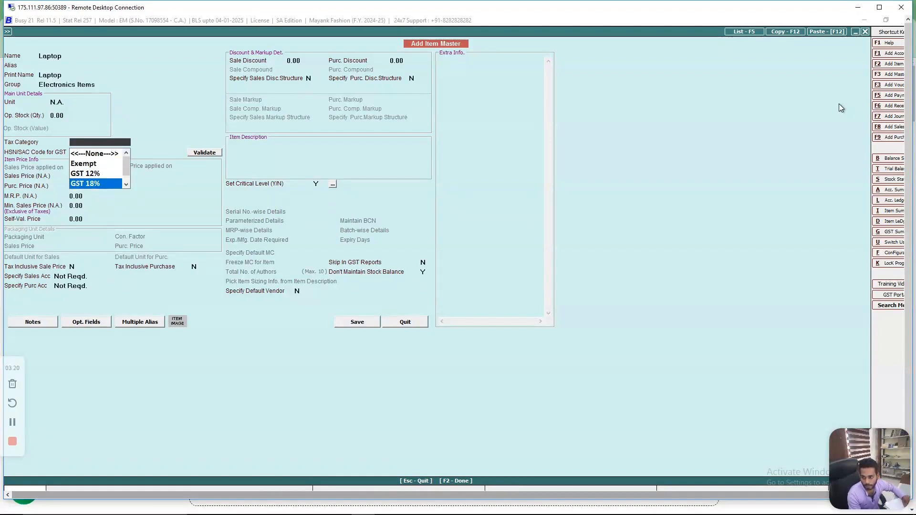
{"action": "key", "text": "Down"}
{"action": "key", "text": "Up"}
{"action": "key", "text": "Up"}
{"action": "key", "text": "Up"}
{"action": "key", "text": "Up"}
{"action": "key", "text": "Up"}
{"action": "key", "text": "Up"}
{"action": "key", "text": "Up"}
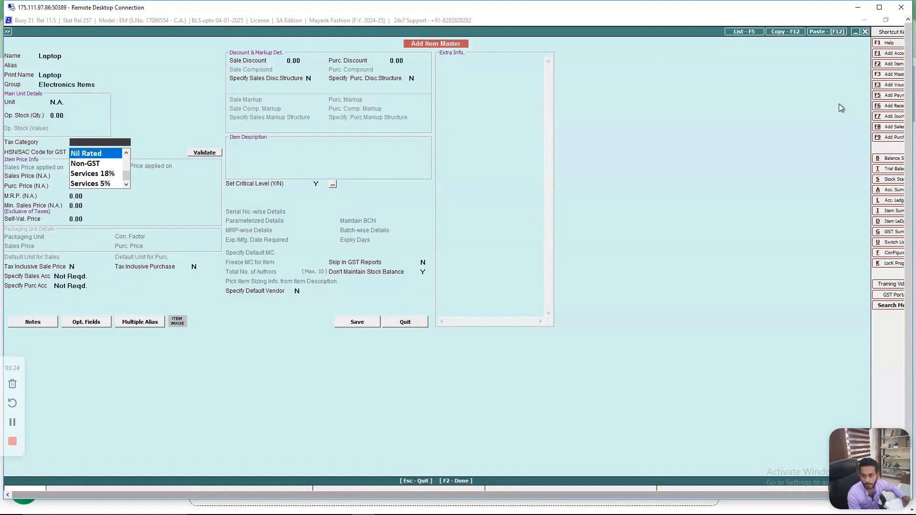
{"action": "key", "text": "Return"}
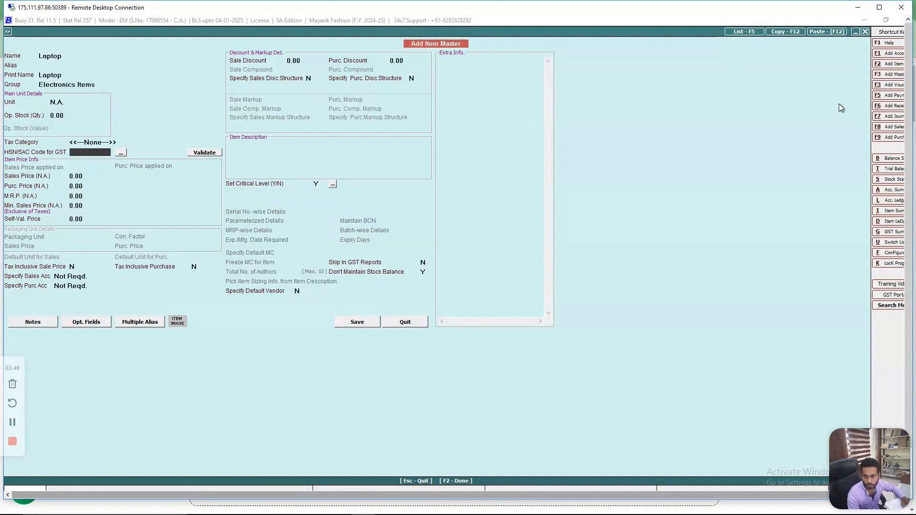
{"action": "key", "text": "Return"}
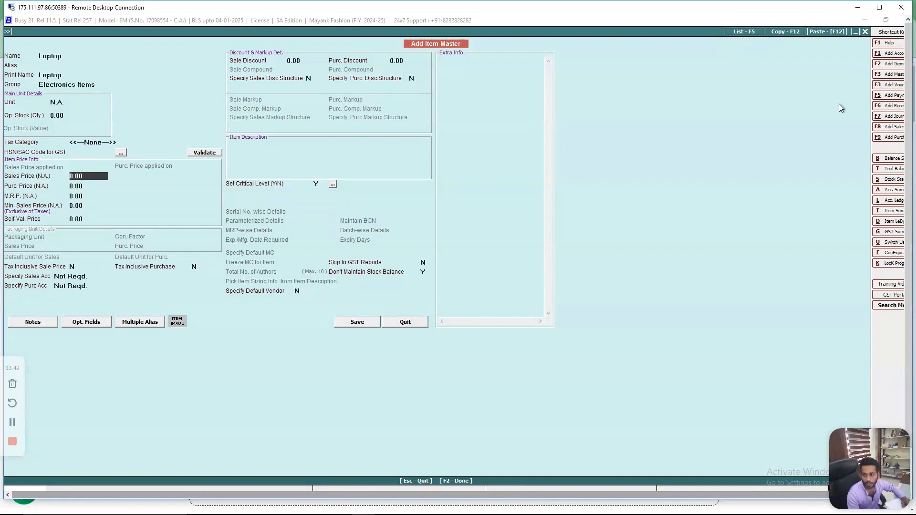
- Accept 0.00 for the Laptop item's sales price, purchase price, M.R.P., minimum sales price and self-valuation price
{"action": "key", "text": "Return"}
{"action": "key", "text": "Return"}
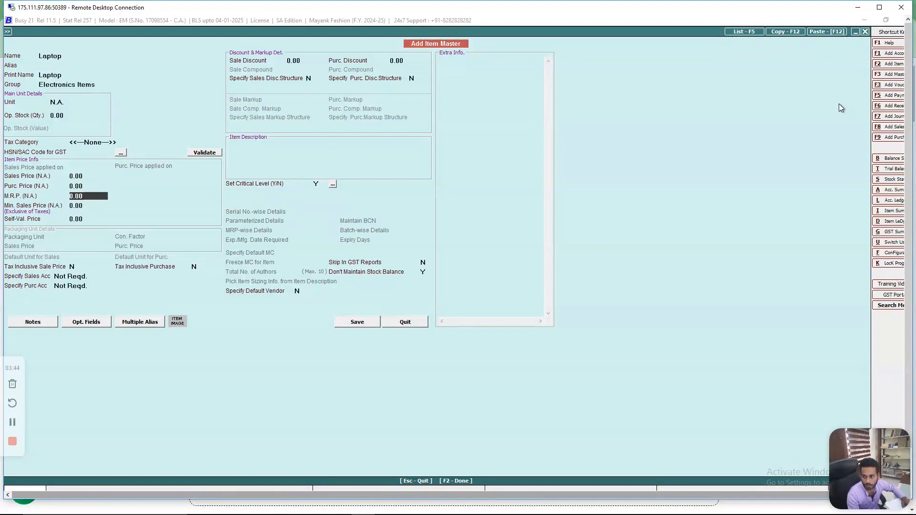
{"action": "key", "text": "Return"}
{"action": "key", "text": "Return"}
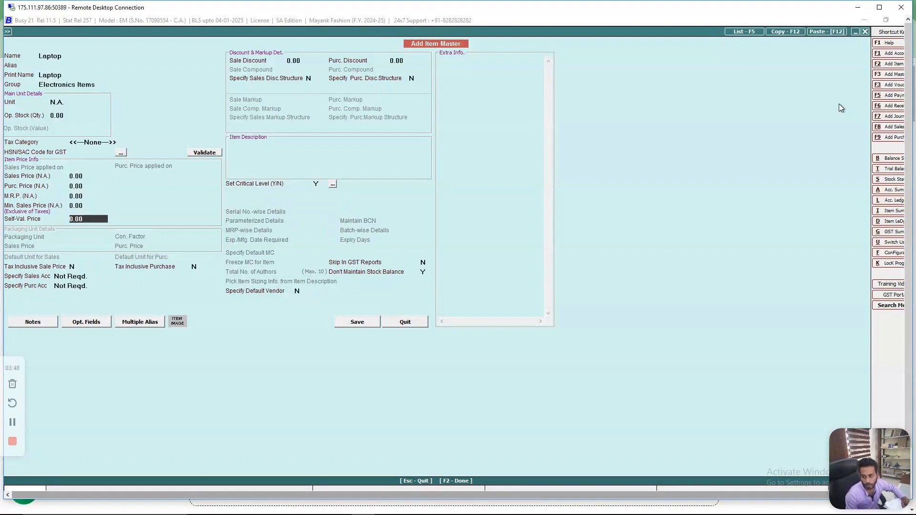
{"action": "key", "text": "Return"}
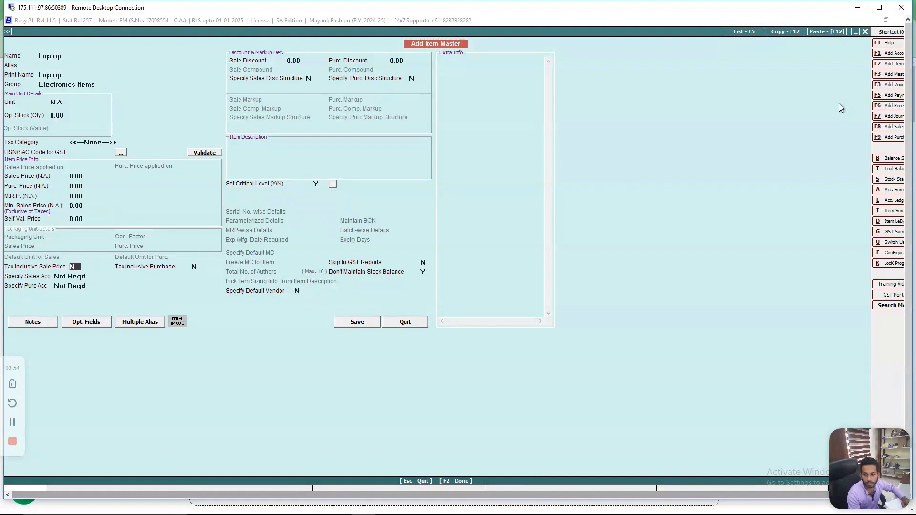
{"action": "key", "text": "Up"}
{"action": "key", "text": "Up"}
{"action": "key", "text": "Up"}
{"action": "key", "text": "Up"}
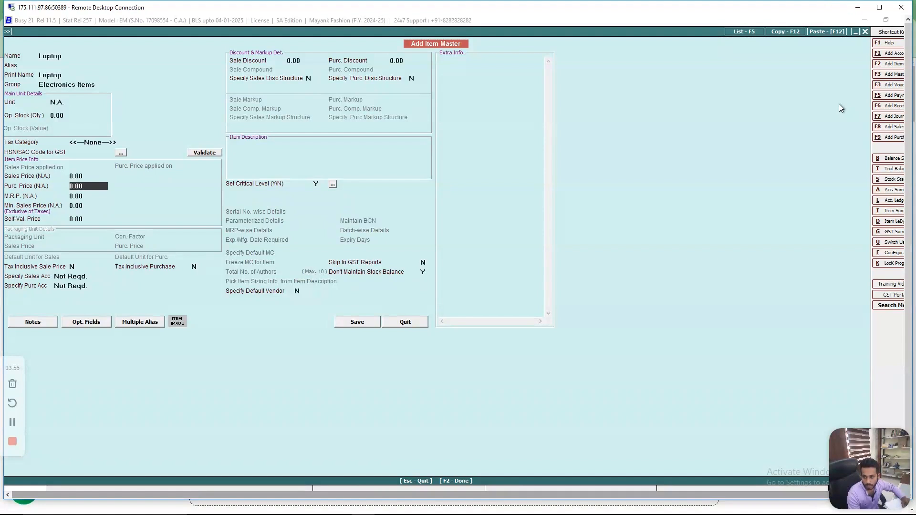
{"action": "key", "text": "Down"}
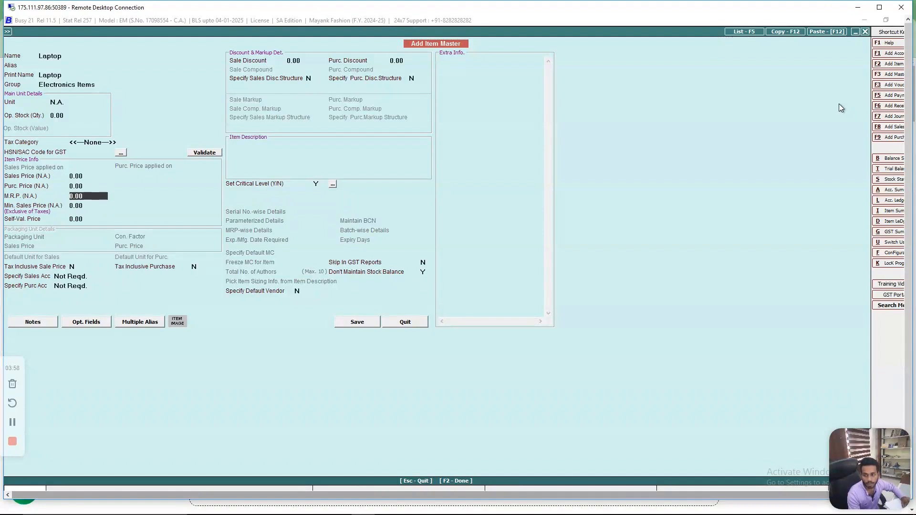
{"action": "key", "text": "Down"}
{"action": "key", "text": "Down"}
{"action": "key", "text": "Down"}
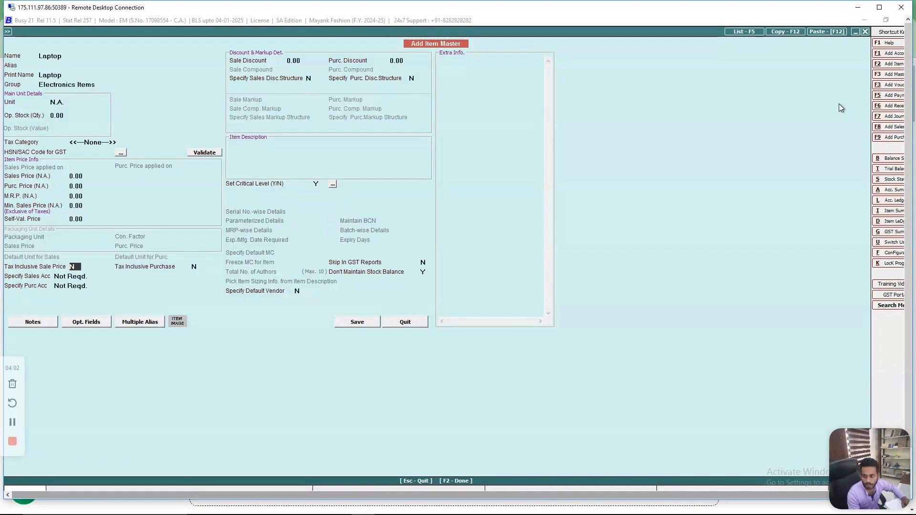
- Keep tax-inclusive sale price and purchase at N, and leave the sales and purchase accounts as Not Reqd
{"action": "key", "text": "Return"}
{"action": "key", "text": "Return"}
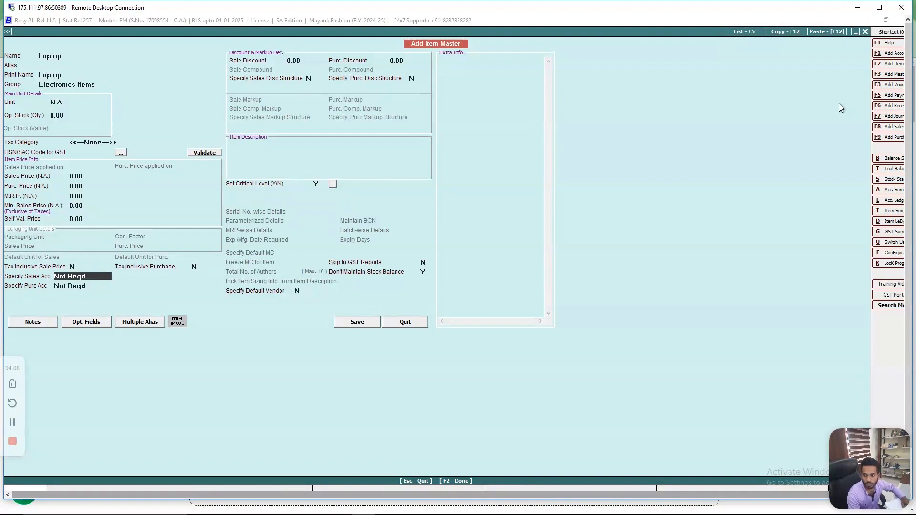
{"action": "key", "text": "Return"}
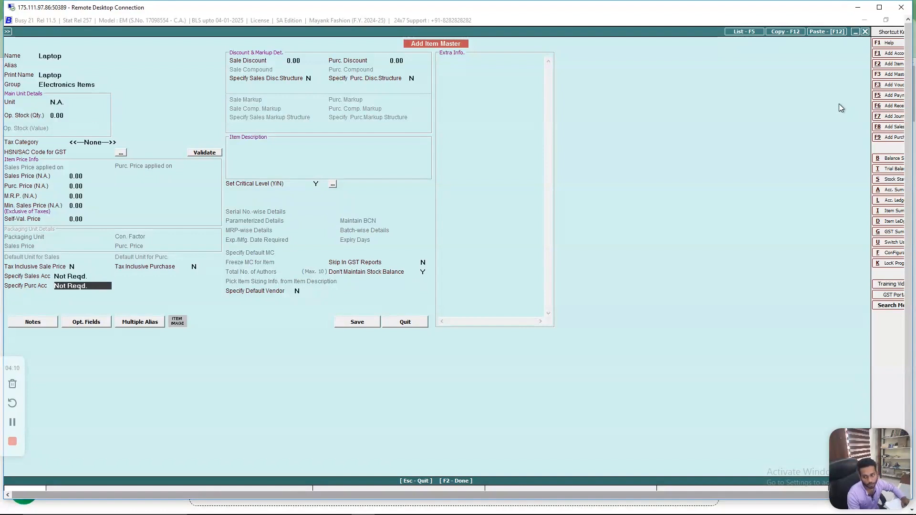
{"action": "key", "text": "Return"}
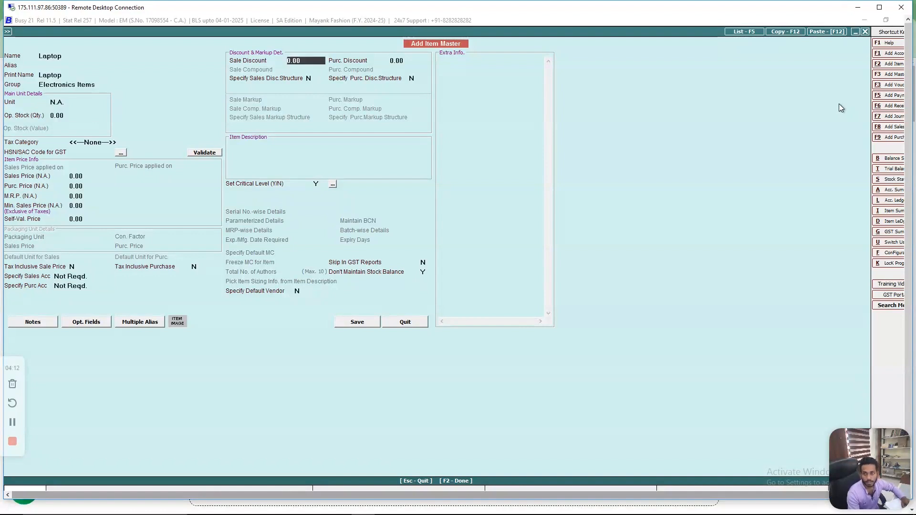
- Accept 0.00 for the sale and purchase discounts and N for specifying both discount structures
{"action": "key", "text": "Return"}
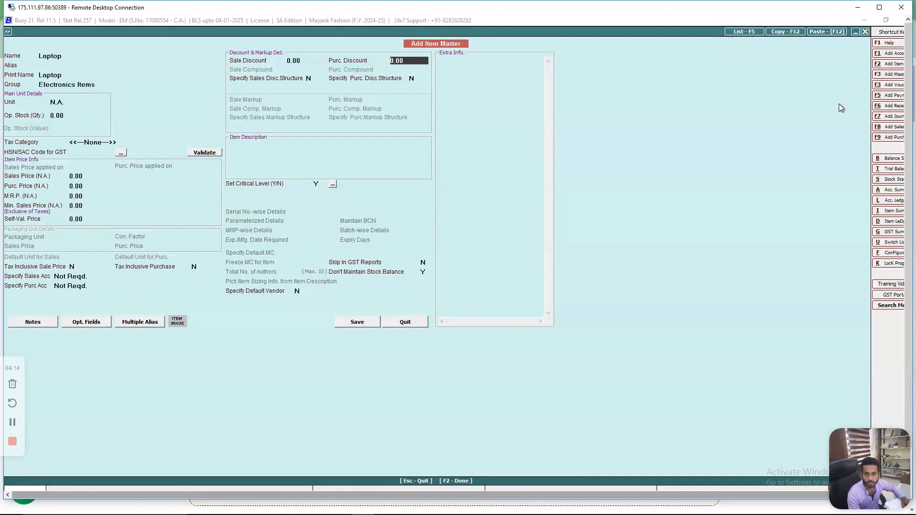
{"action": "key", "text": "Return"}
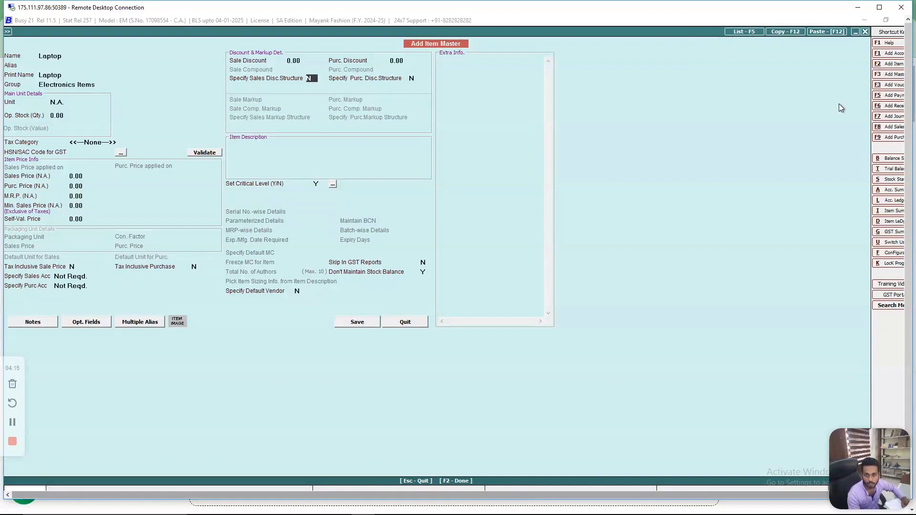
{"action": "key", "text": "Return"}
{"action": "key", "text": "Return"}
{"action": "key", "text": "Return"}
{"action": "key", "text": "Return"}
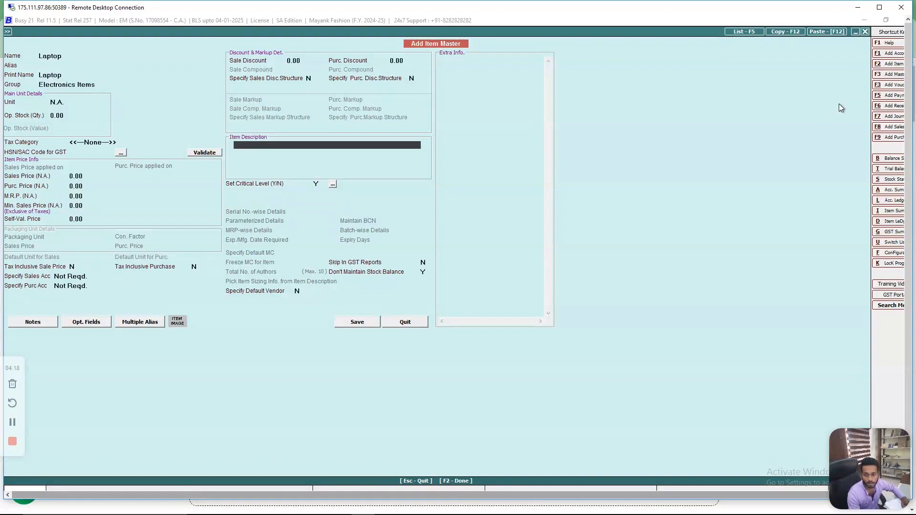
- Leave the item description empty and accept the remaining default item options through to saving
{"action": "key", "text": "Return"}
{"action": "key", "text": "Up"}
{"action": "key", "text": "Up"}
{"action": "key", "text": "Up"}
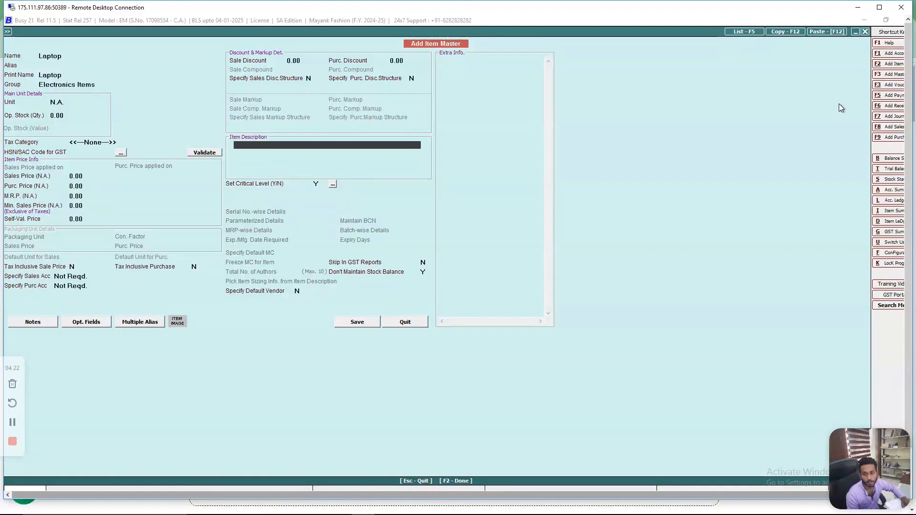
{"action": "key", "text": "Return"}
{"action": "key", "text": "Return"}
{"action": "key", "text": "Return"}
{"action": "key", "text": "Return"}
{"action": "key", "text": "Return"}
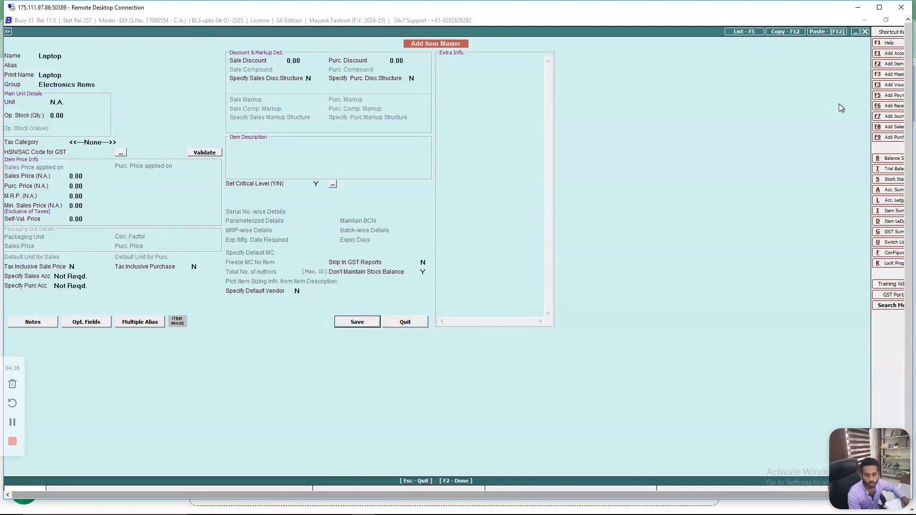
- Save the Laptop item master, agreeing to continue without an HSN/SAC code
{"action": "key", "text": "F2"}
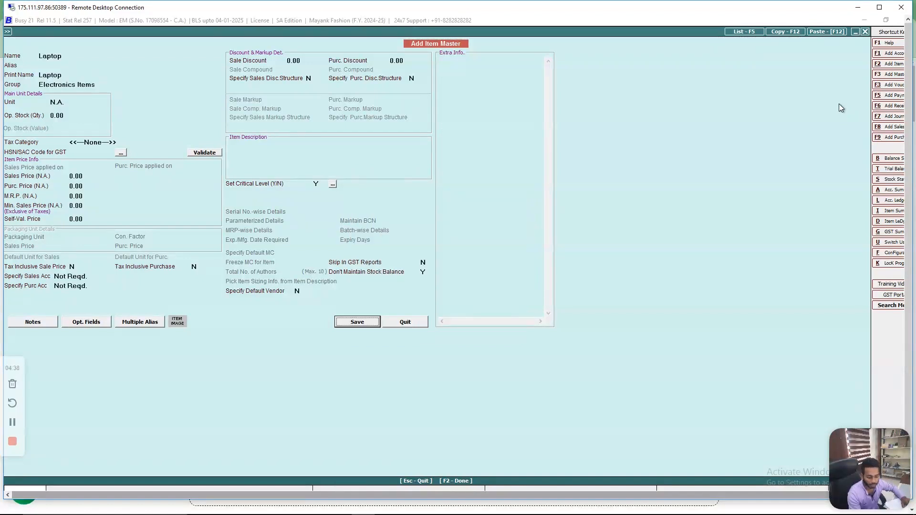
{"action": "key", "text": "F2"}
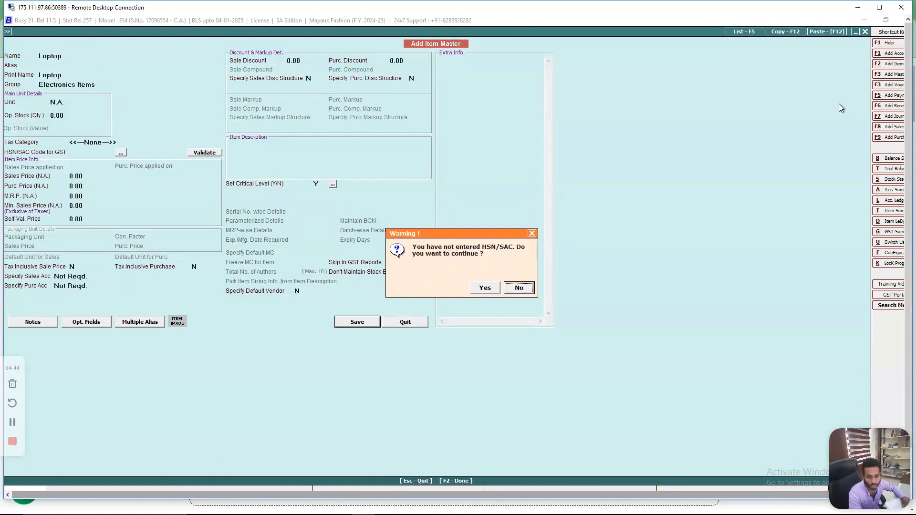
{"action": "key", "text": "Left"}
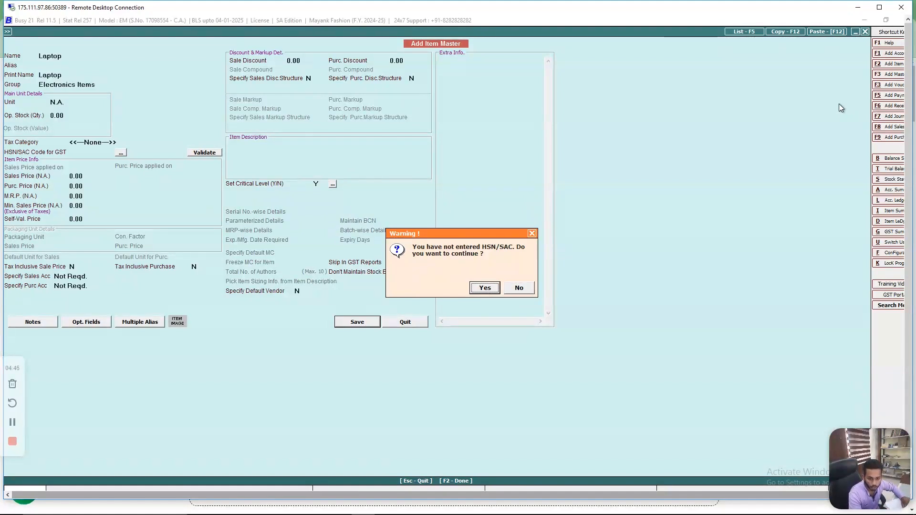
{"action": "key", "text": "Return"}
{"action": "key", "text": "Left"}
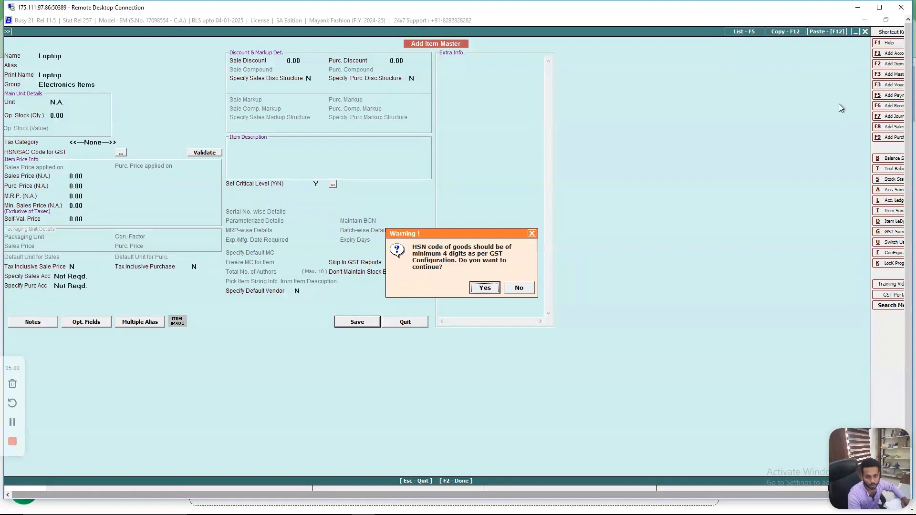
{"action": "key", "text": "Return"}
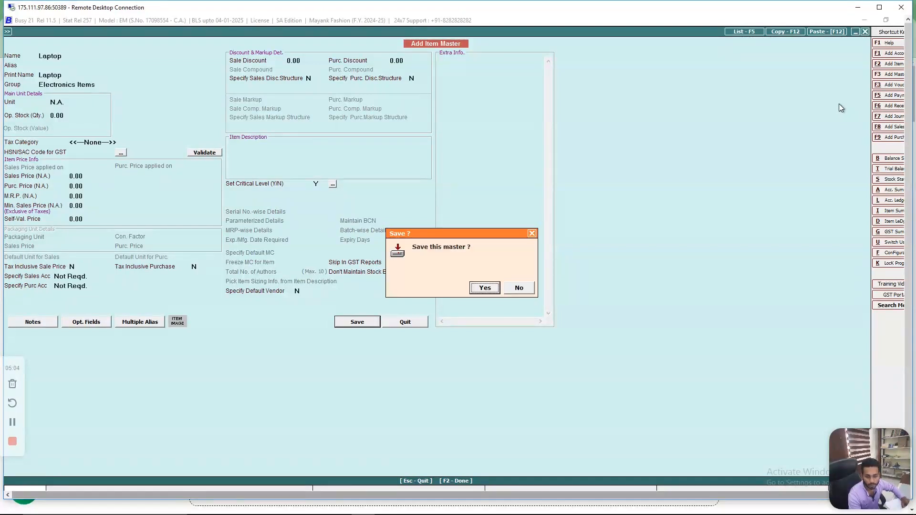
{"action": "key", "text": "Return"}
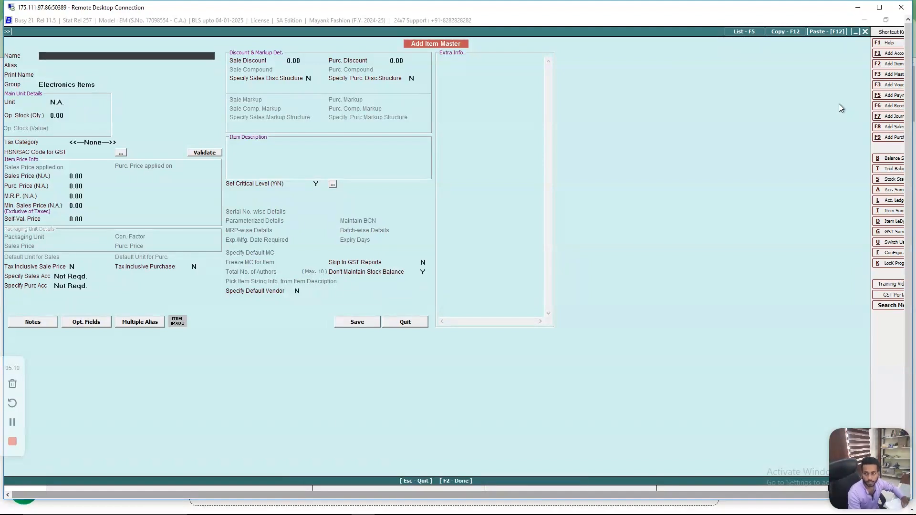
- Leave the item form, view the list of items in standard format without a tax category filter, and close it
{"action": "key", "text": "Escape"}
{"action": "key", "text": "Down"}
{"action": "key", "text": "Down"}
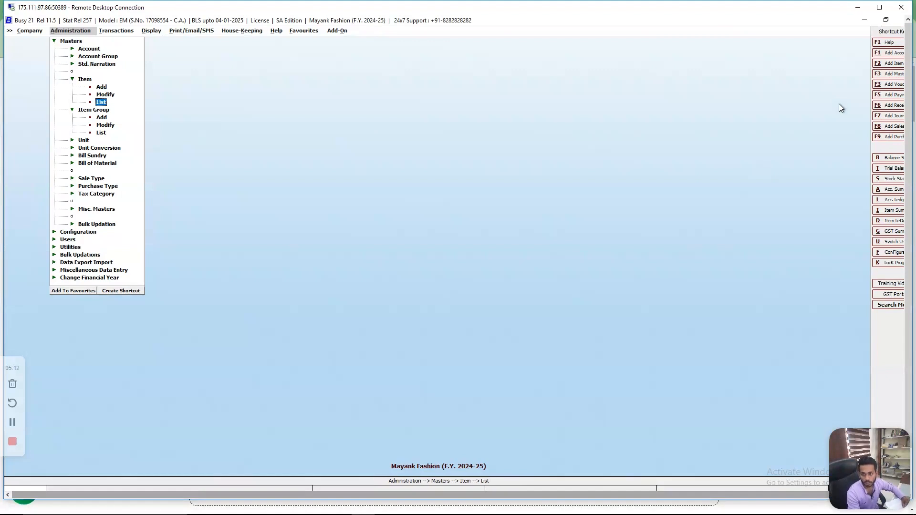
{"action": "key", "text": "Escape"}
{"action": "key", "text": "Escape"}
{"action": "key", "text": "Return"}
{"action": "key", "text": "Return"}
{"action": "key", "text": "Return"}
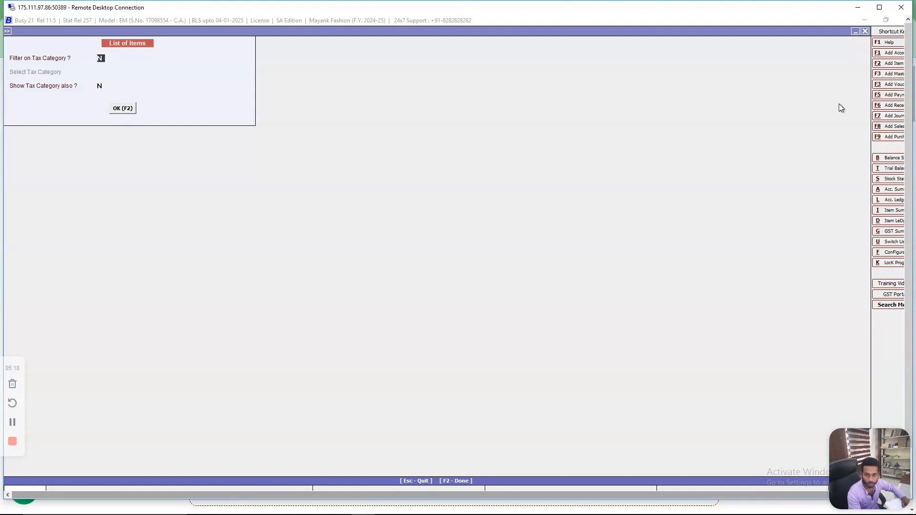
{"action": "key", "text": "F2"}
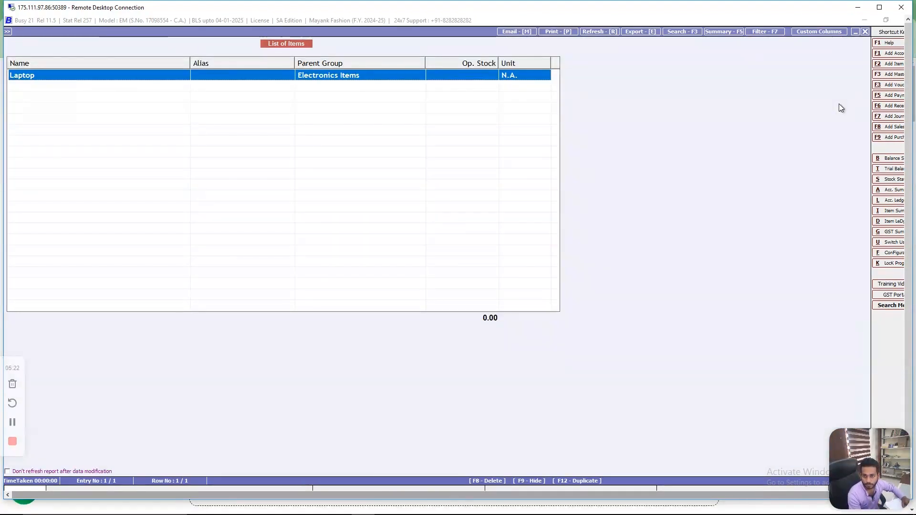
{"action": "key", "text": "Escape"}
{"action": "key", "text": "Escape"}
{"action": "key", "text": "Return"}
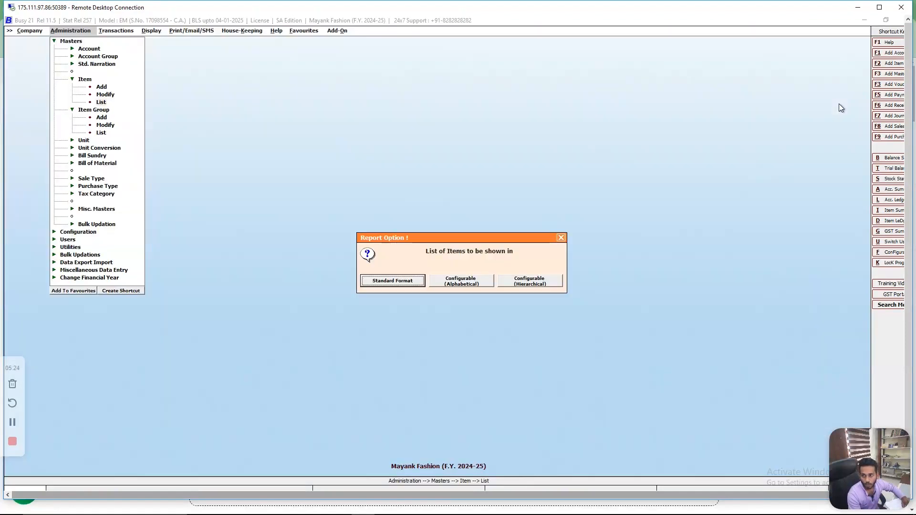
{"action": "key", "text": "Escape"}
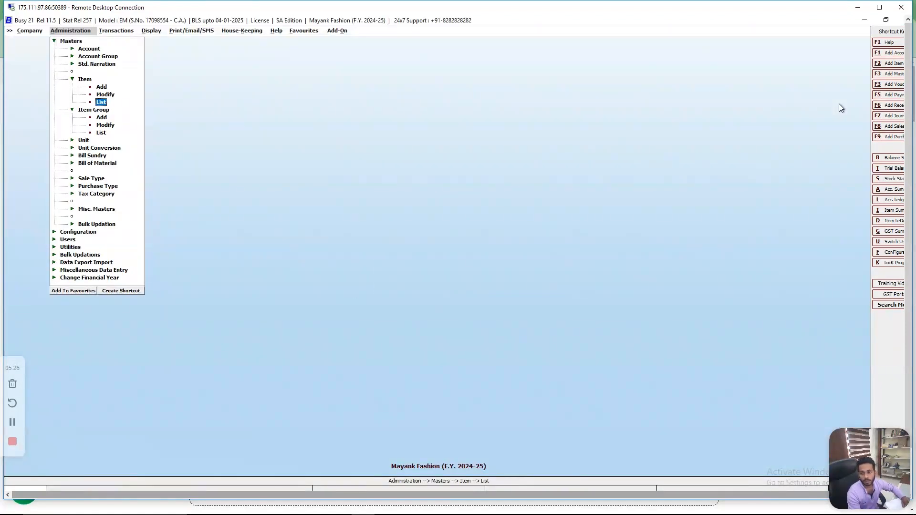
- Start a new item group named Office Eqp and leave its alias empty
{"action": "key", "text": "Down"}
{"action": "key", "text": "Down"}
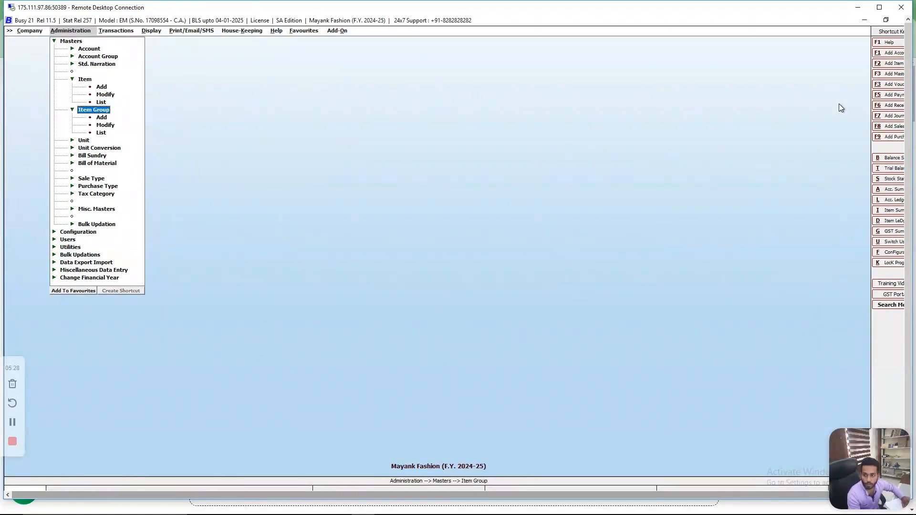
{"action": "key", "text": "Return"}
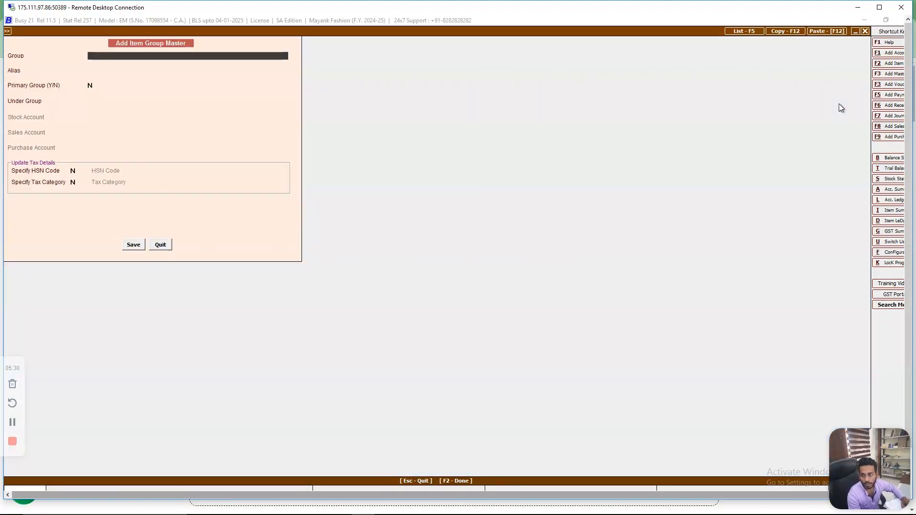
{"action": "type", "text": "O"}
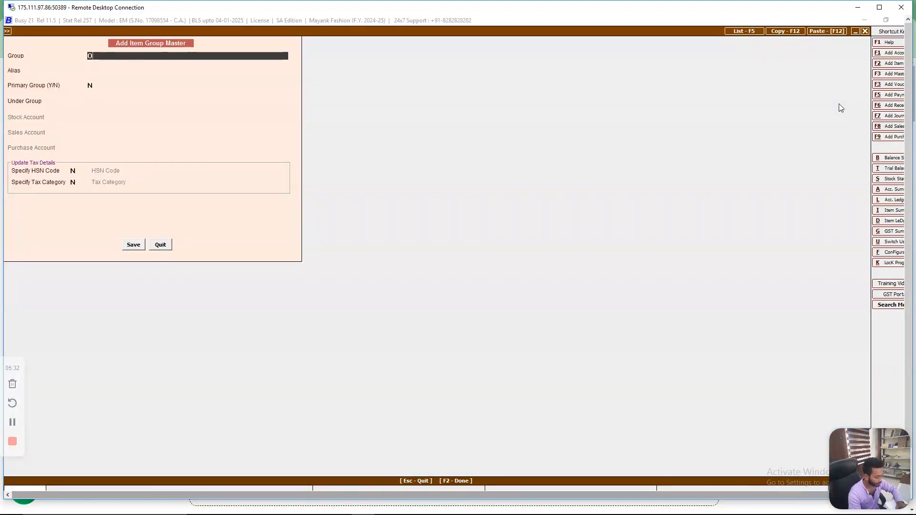
{"action": "type", "text": "ffice "}
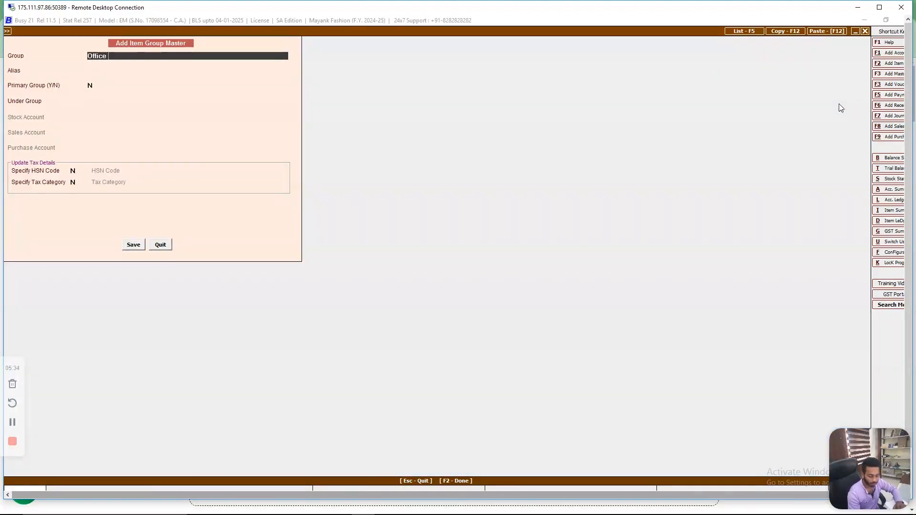
{"action": "type", "text": "Eqp"}
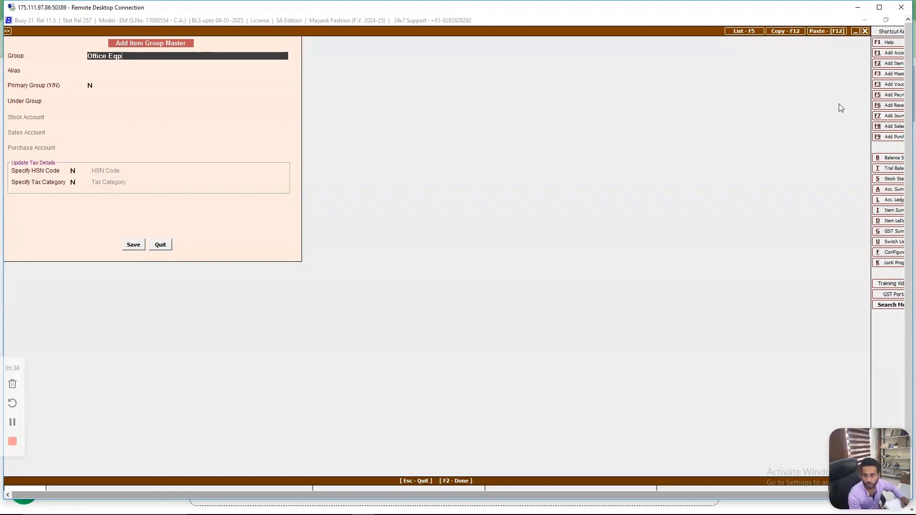
{"action": "key", "text": "Return"}
- Place the non-primary group under General, keep HSN code and tax category unspecified, and save it
{"action": "key", "text": "Return"}
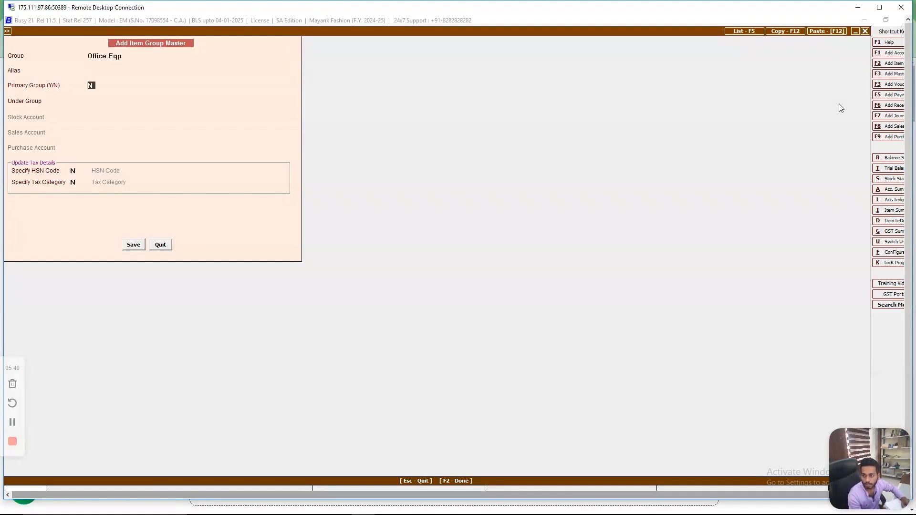
{"action": "key", "text": "Return"}
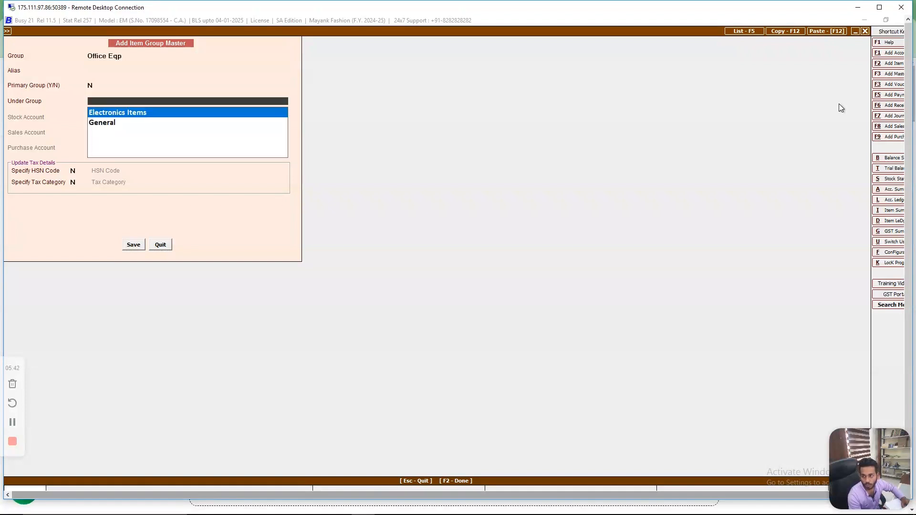
{"action": "key", "text": "Down"}
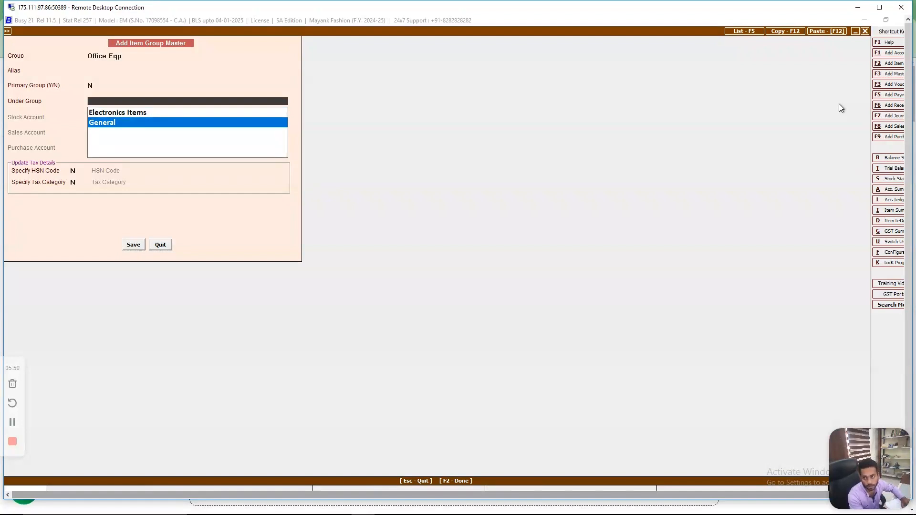
{"action": "key", "text": "Return"}
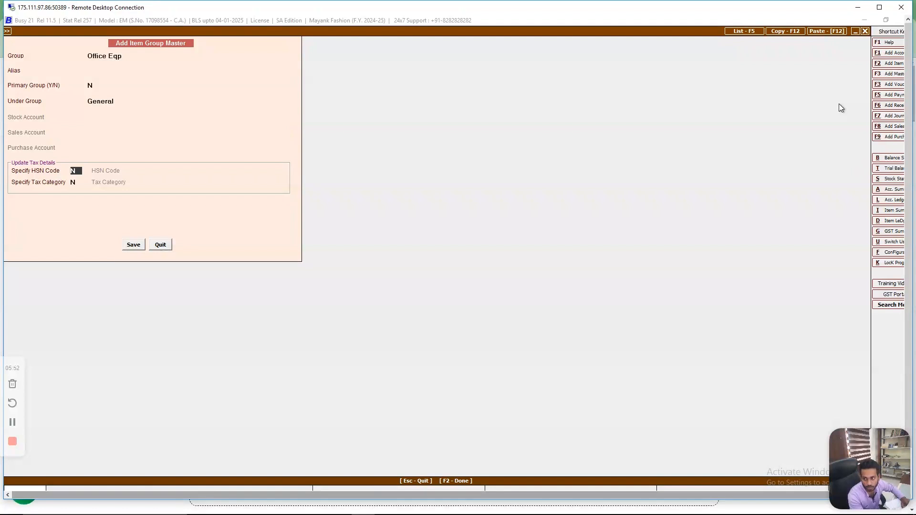
{"action": "key", "text": "Return"}
{"action": "key", "text": "Return"}
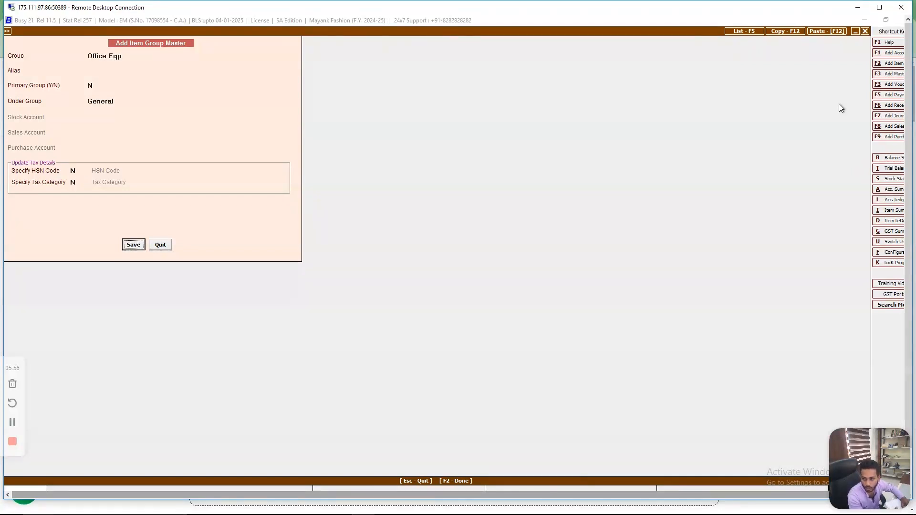
{"action": "key", "text": "Return"}
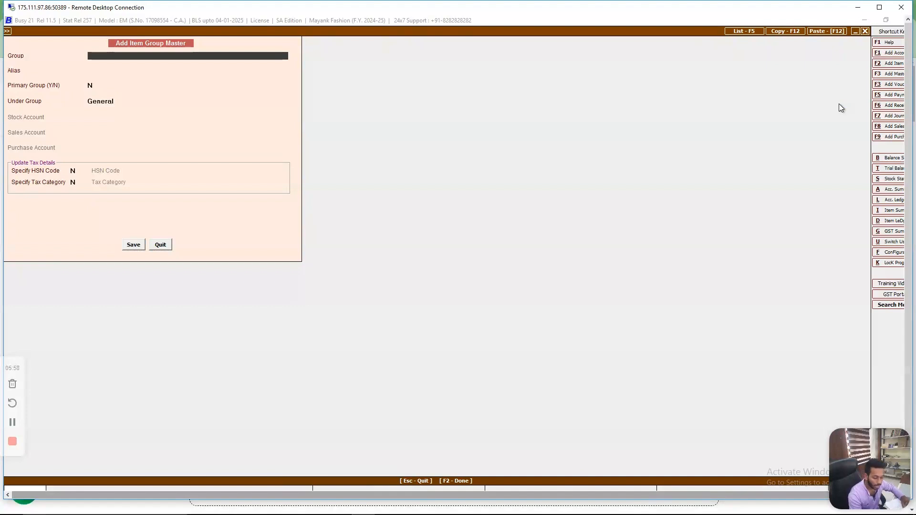
- Leave the item group form and start a new item master named Office Table without an alias
{"action": "key", "text": "Escape"}
{"action": "key", "text": "Up"}
{"action": "key", "text": "Up"}
{"action": "key", "text": "Up"}
{"action": "key", "text": "Return"}
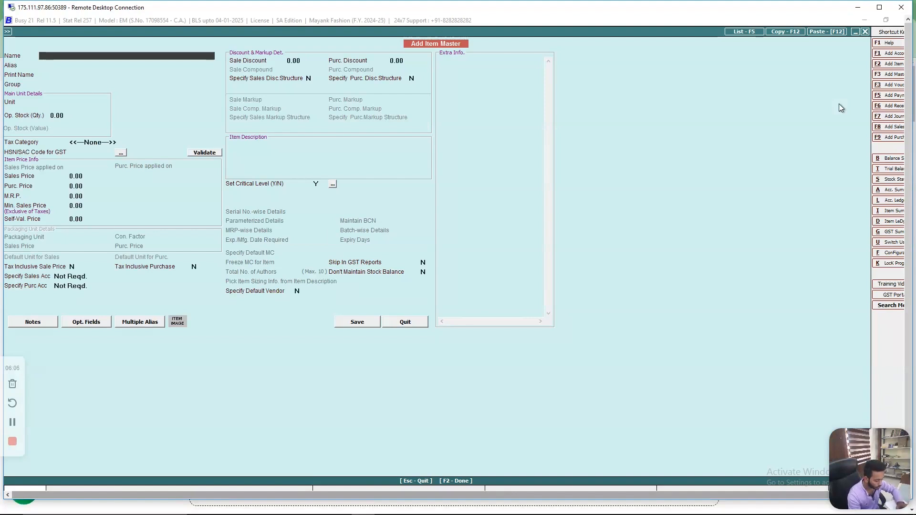
{"action": "type", "text": "offic"}
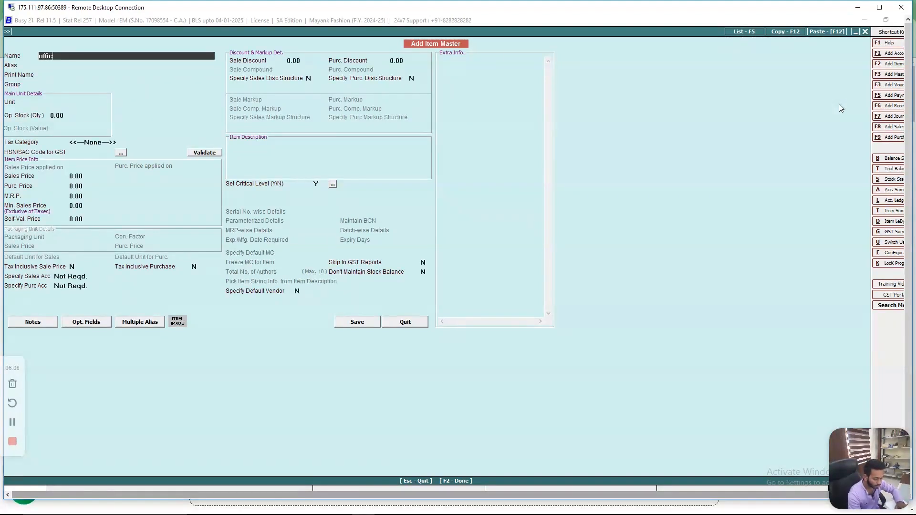
{"action": "type", "text": "e tables"}
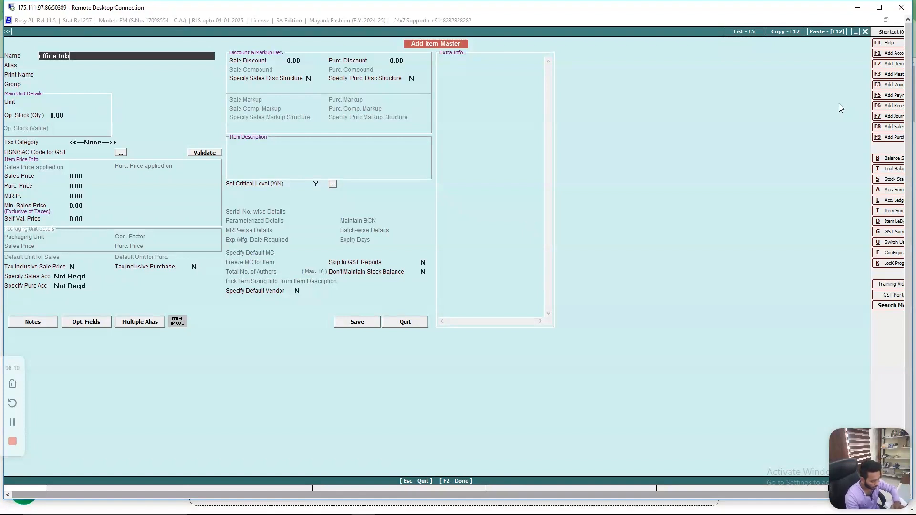
{"action": "key", "text": "BackSpace"}
{"action": "key", "text": "Return"}
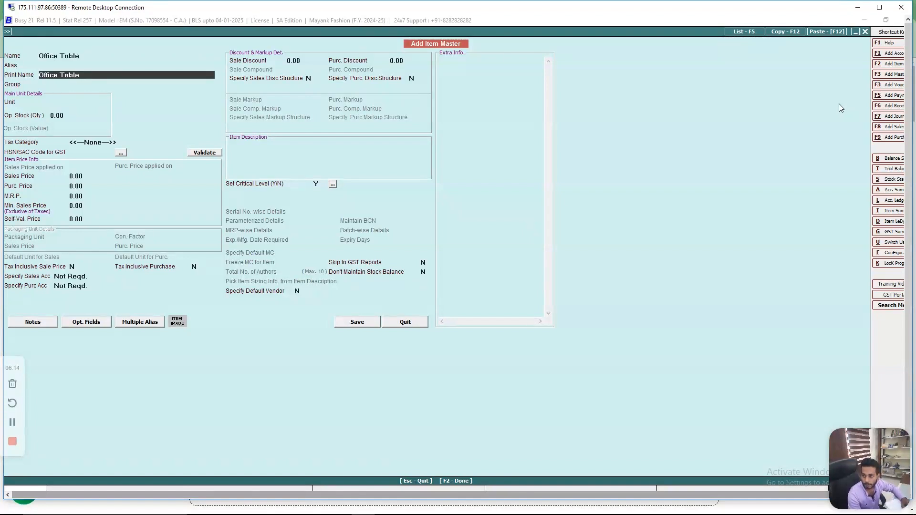
- Keep Office Table as the print name, assign the item to the Office Eqp group, and set its unit to N.A
{"action": "key", "text": "Return"}
{"action": "key", "text": "Down"}
{"action": "key", "text": "Down"}
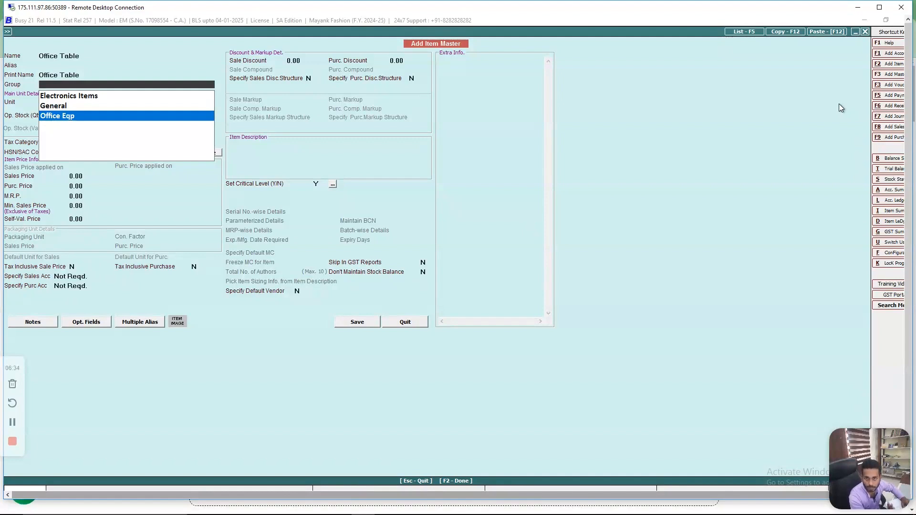
{"action": "key", "text": "Return"}
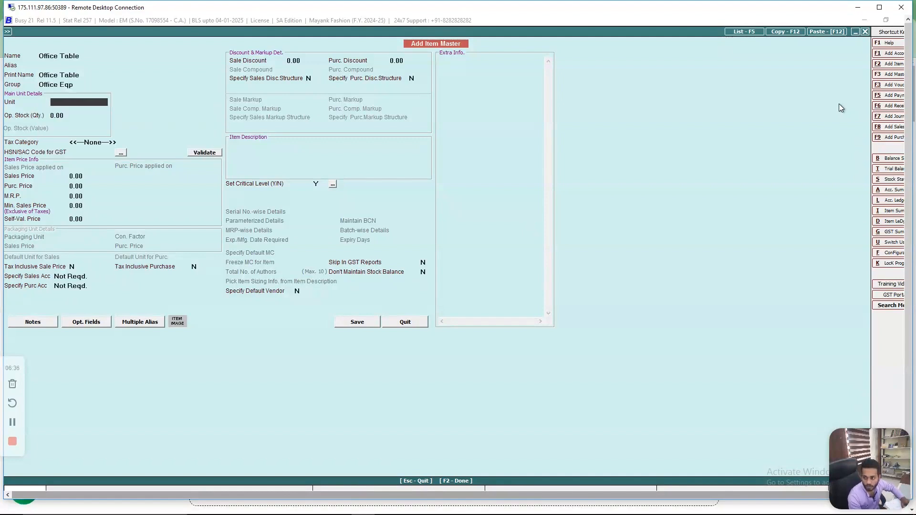
{"action": "key", "text": "space"}
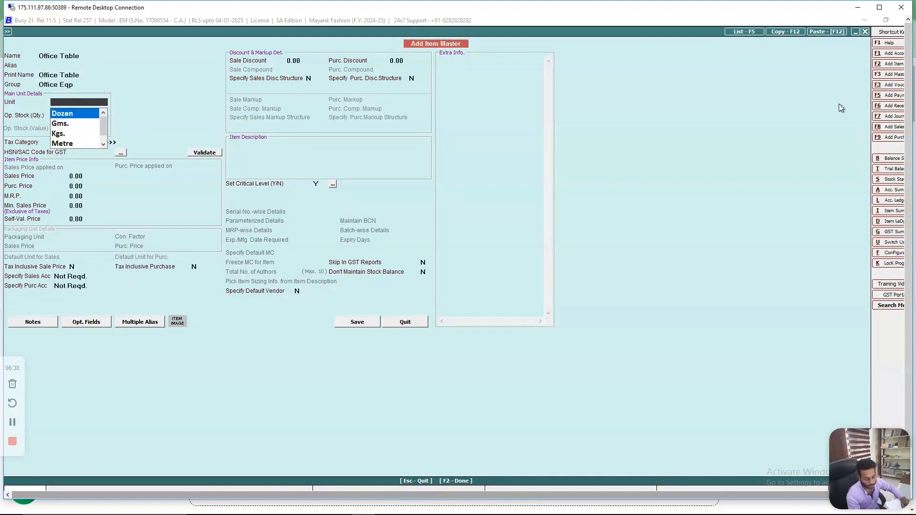
{"action": "key", "text": "n"}
{"action": "key", "text": "Return"}
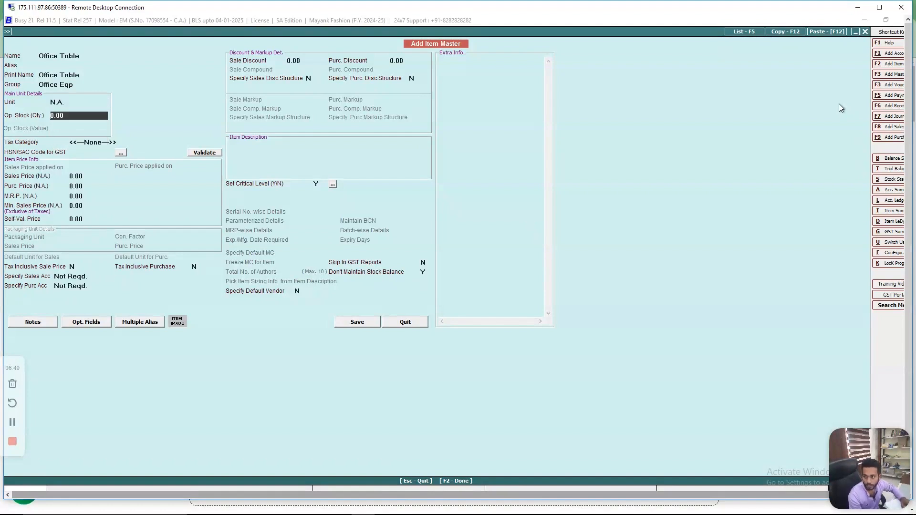
- Accept 0.00 for opening stock and all prices, keeping the tax category at None and the HSN/SAC code empty
{"action": "key", "text": "Return"}
{"action": "key", "text": "Return"}
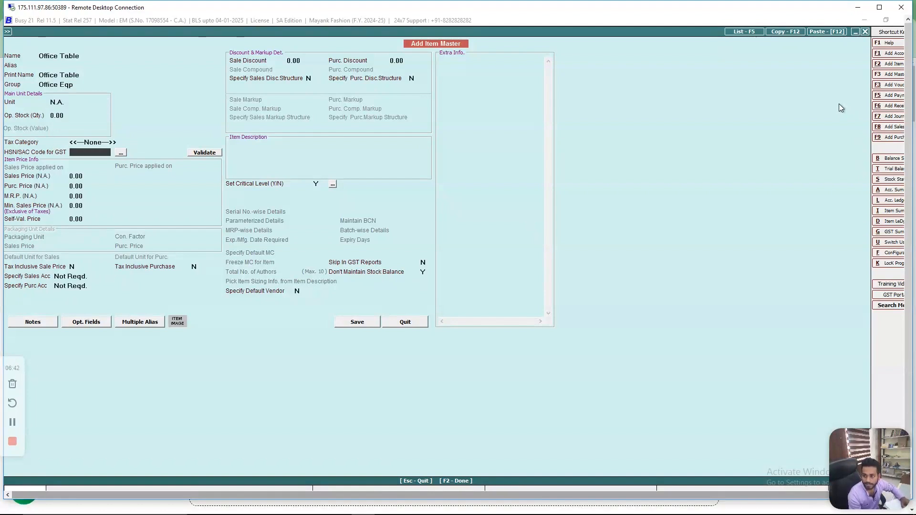
{"action": "key", "text": "Return"}
{"action": "key", "text": "Return"}
{"action": "key", "text": "Return"}
{"action": "key", "text": "Return"}
{"action": "key", "text": "Return"}
{"action": "key", "text": "Return"}
{"action": "key", "text": "Return"}
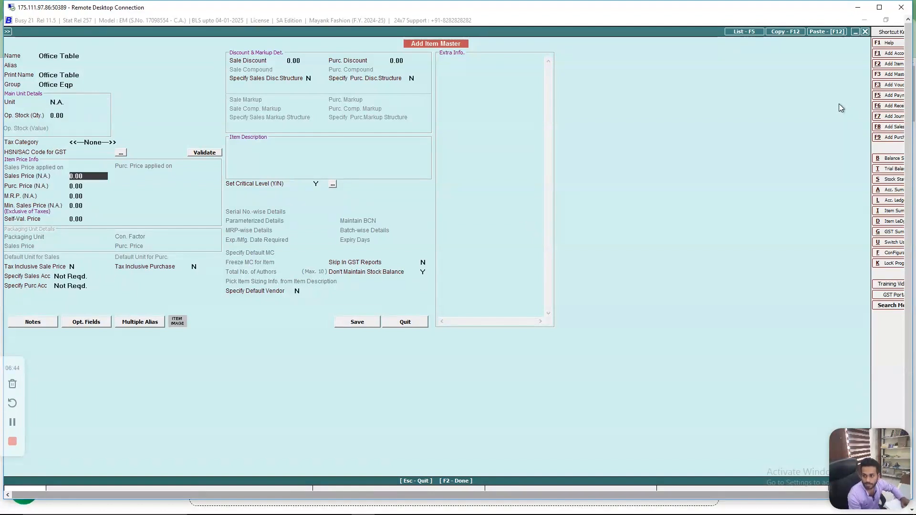
- Accept the default discounts, empty item description, critical level and remaining options for Office Table through to saving
{"action": "key", "text": "Return"}
{"action": "key", "text": "Return"}
{"action": "key", "text": "Return"}
{"action": "key", "text": "Return"}
{"action": "key", "text": "Return"}
{"action": "key", "text": "Return"}
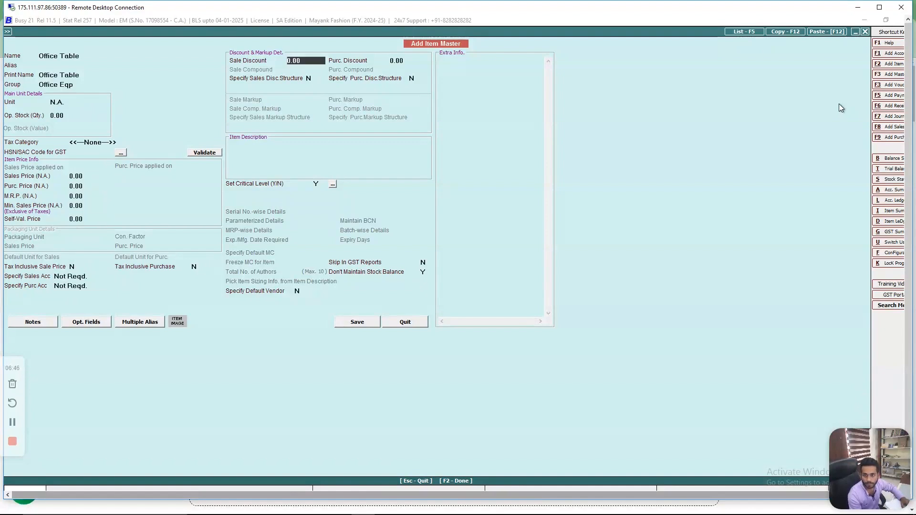
{"action": "key", "text": "Return"}
{"action": "key", "text": "Return"}
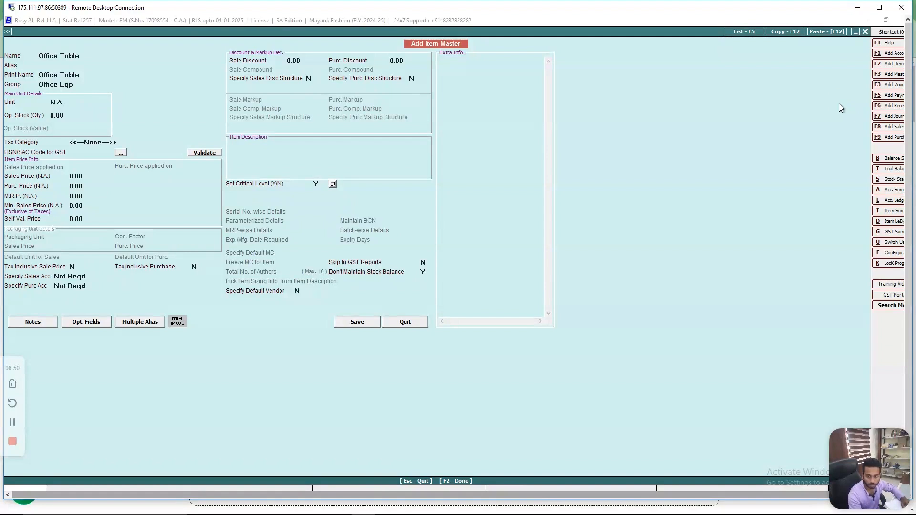
{"action": "key", "text": "Return"}
{"action": "key", "text": "Escape"}
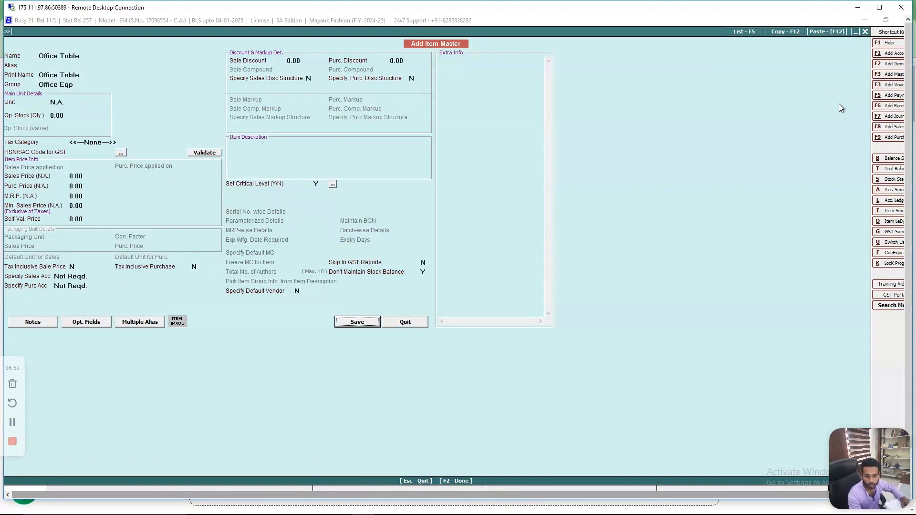
- Save the Office Table item master, agreeing to continue without an HSN code
{"action": "key", "text": "Return"}
{"action": "key", "text": "Left"}
{"action": "key", "text": "Return"}
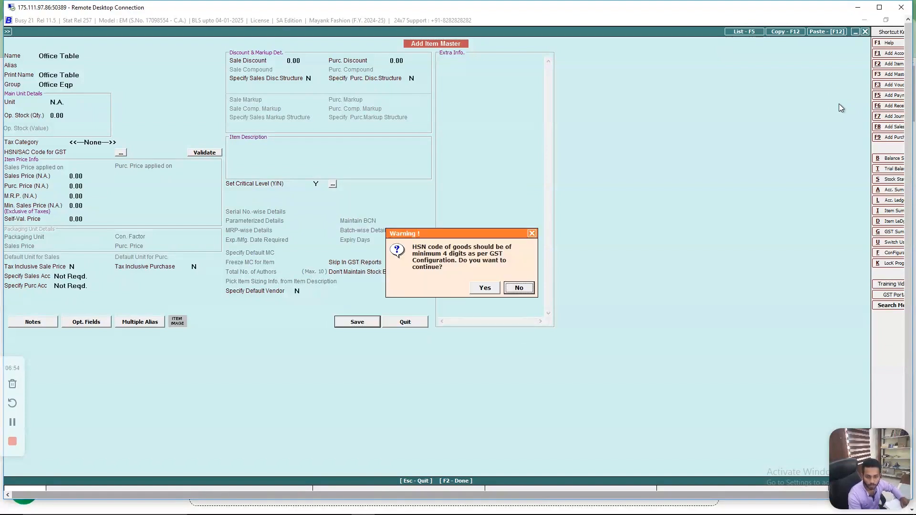
{"action": "key", "text": "Left"}
{"action": "key", "text": "Return"}
{"action": "key", "text": "Return"}
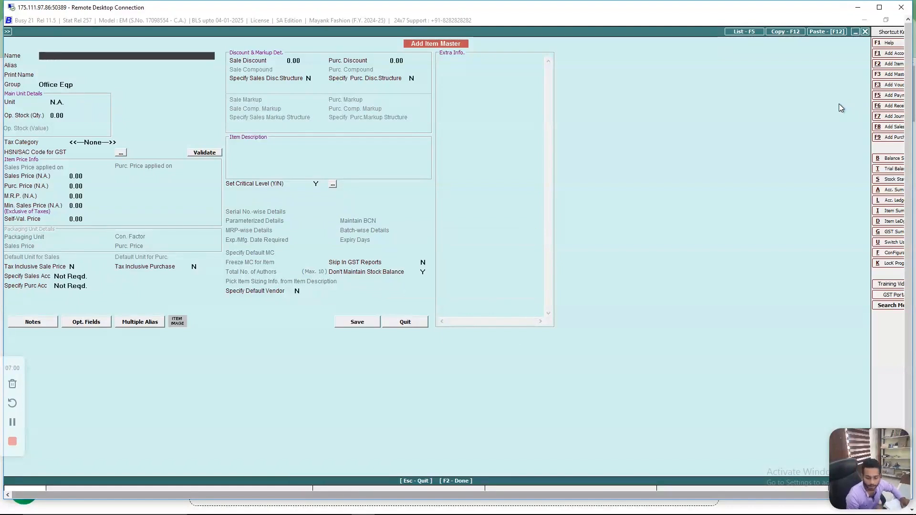
- Close the current item form and start a fresh item master named Mouse without an alias
{"action": "key", "text": "Escape"}
{"action": "key", "text": "Return"}
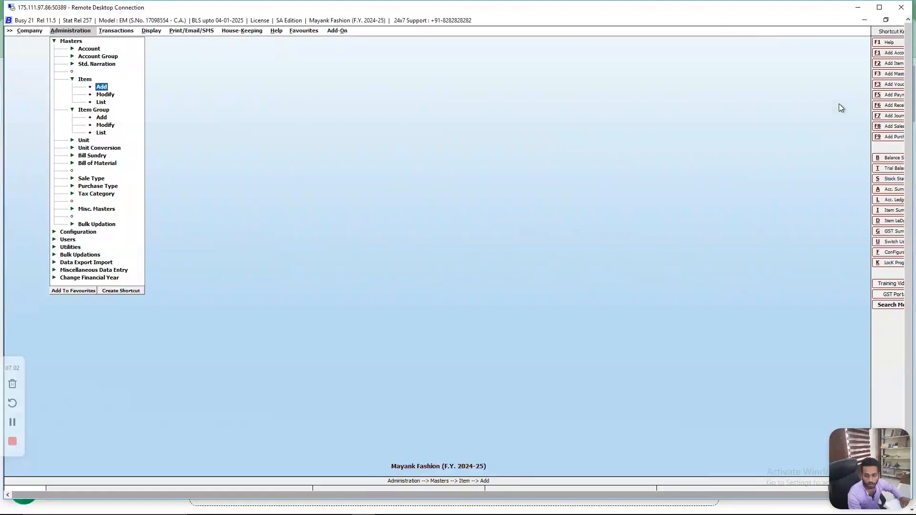
{"action": "key", "text": "Return"}
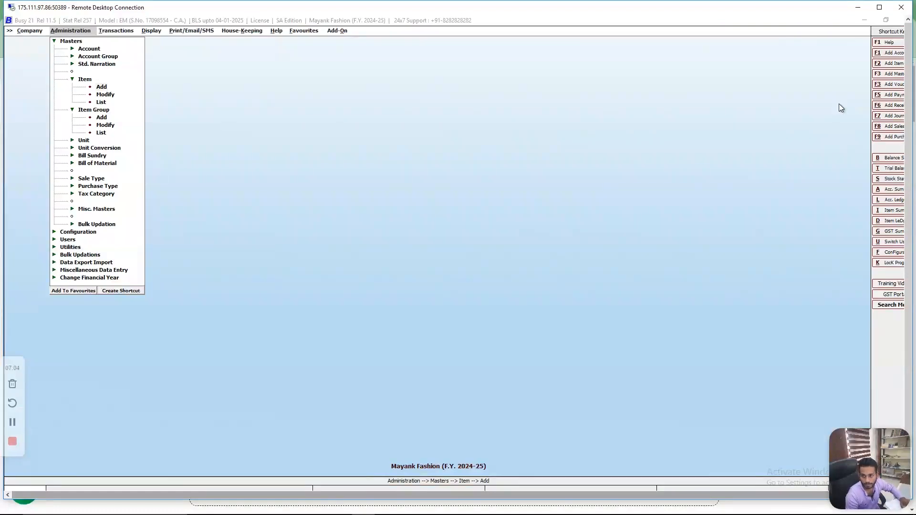
{"action": "type", "text": "Mouse"}
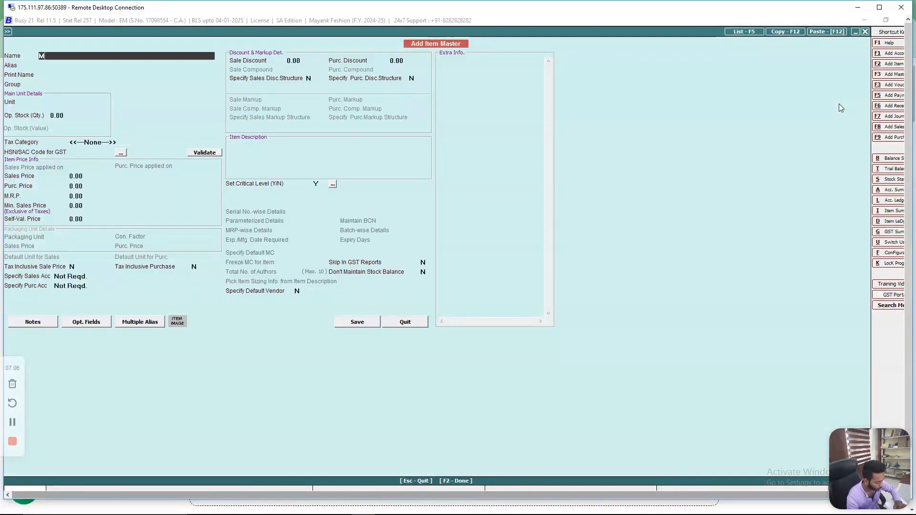
{"action": "key", "text": "Return"}
- Assign Mouse to the Electronics Items group with unit N.A. and accept 0.00 as its opening stock quantity
{"action": "key", "text": "Return"}
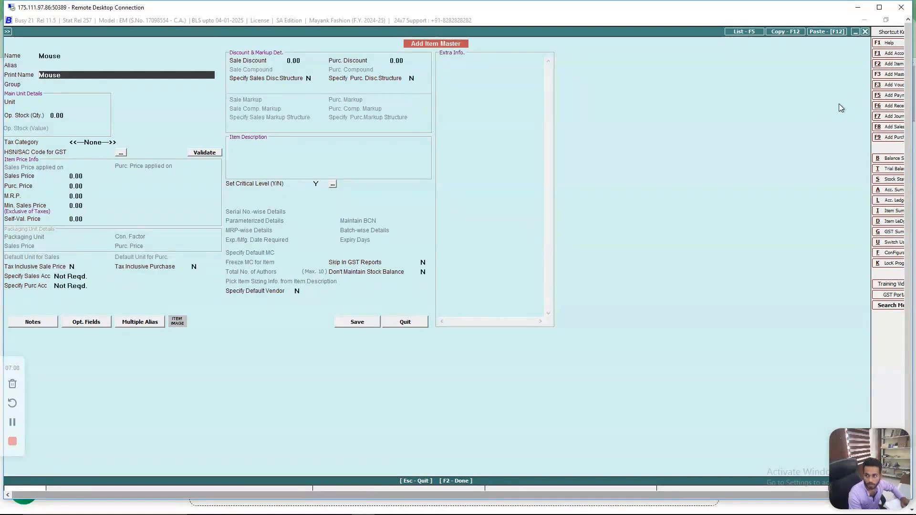
{"action": "key", "text": "Return"}
{"action": "key", "text": "Down"}
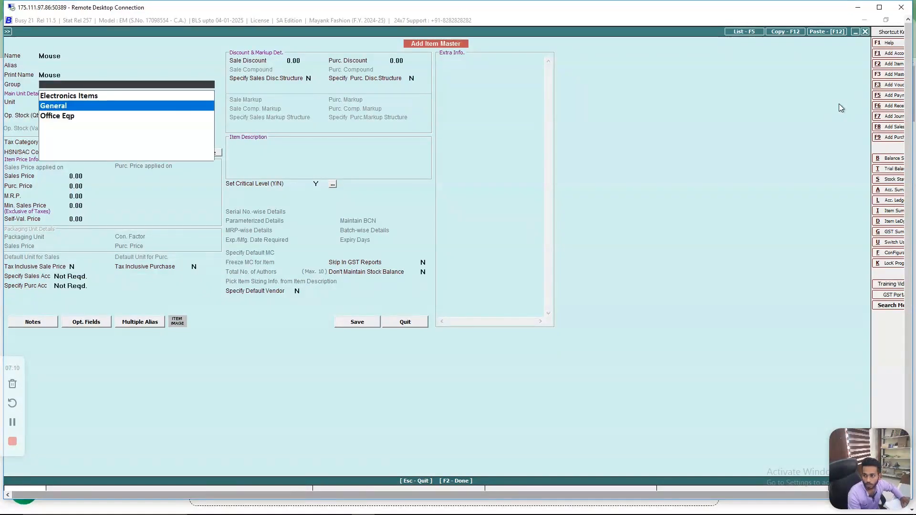
{"action": "key", "text": "Up"}
{"action": "key", "text": "Return"}
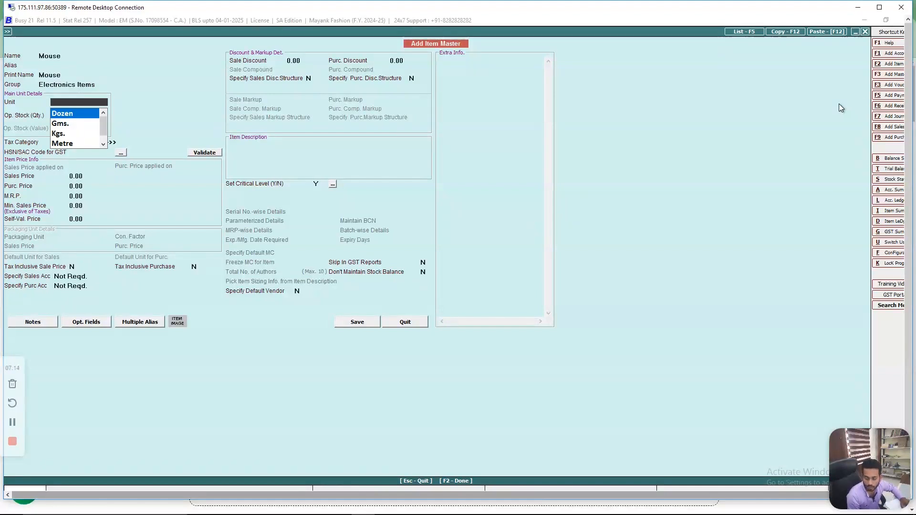
{"action": "type", "text": "na"}
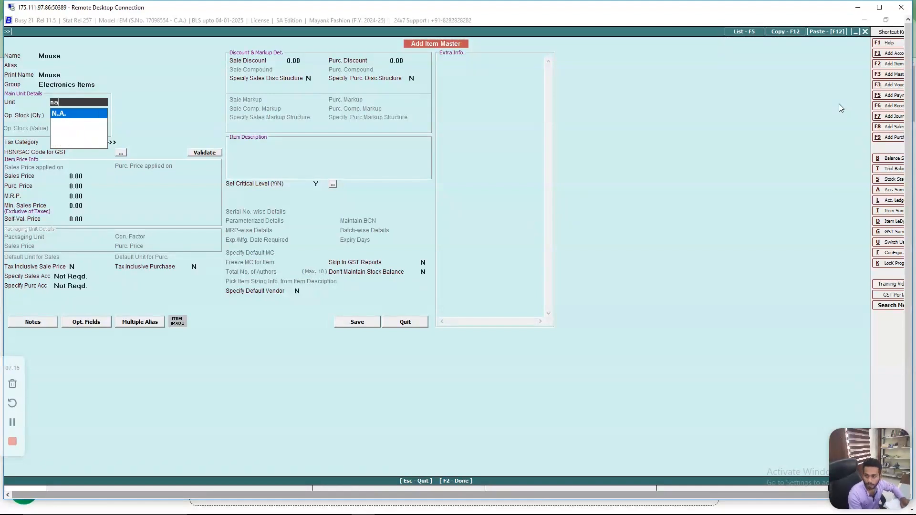
{"action": "key", "text": "Return"}
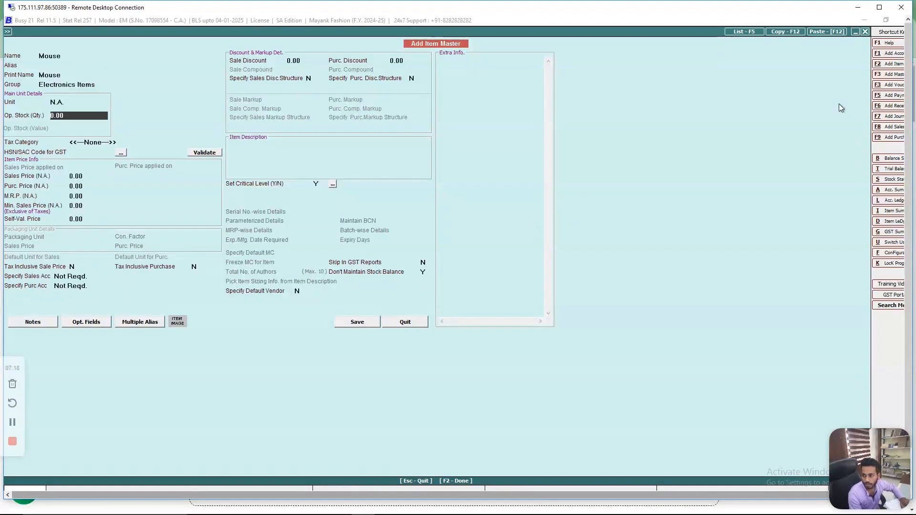
{"action": "key", "text": "Return"}
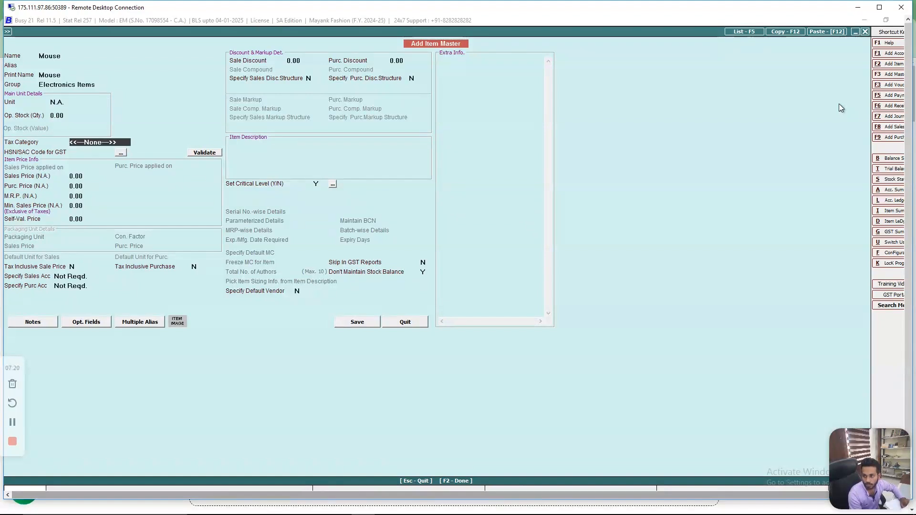
- Keep Mouse's tax category at None, enter HSN code 4202, and try to validate it, declining to configure the GST number
{"action": "key", "text": "Return"}
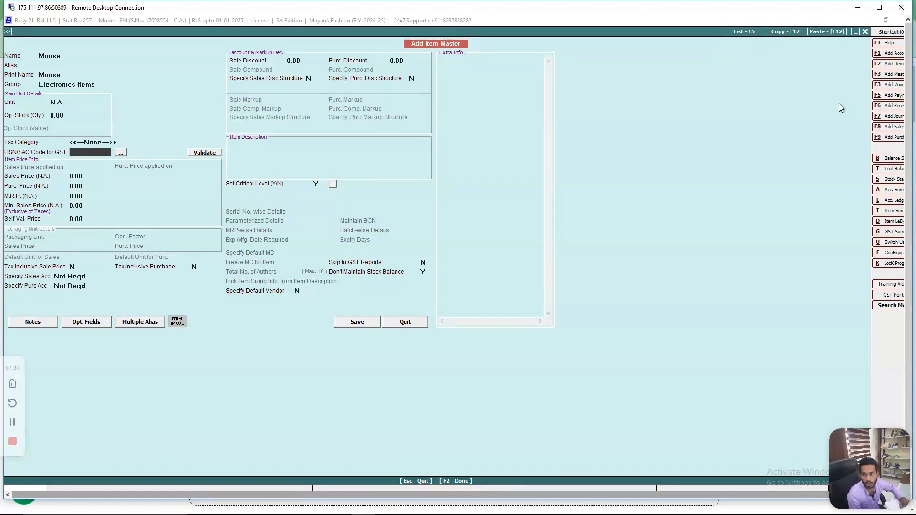
{"action": "type", "text": "4202"}
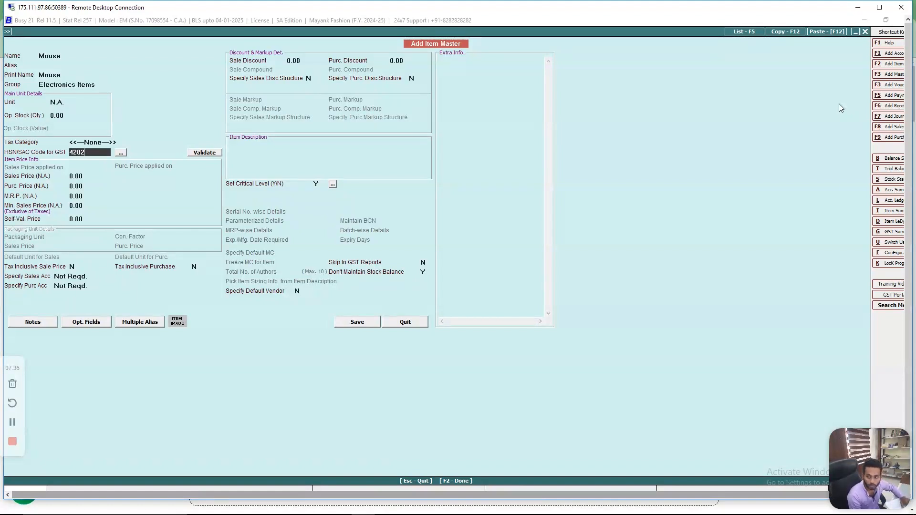
{"action": "key", "text": "Return"}
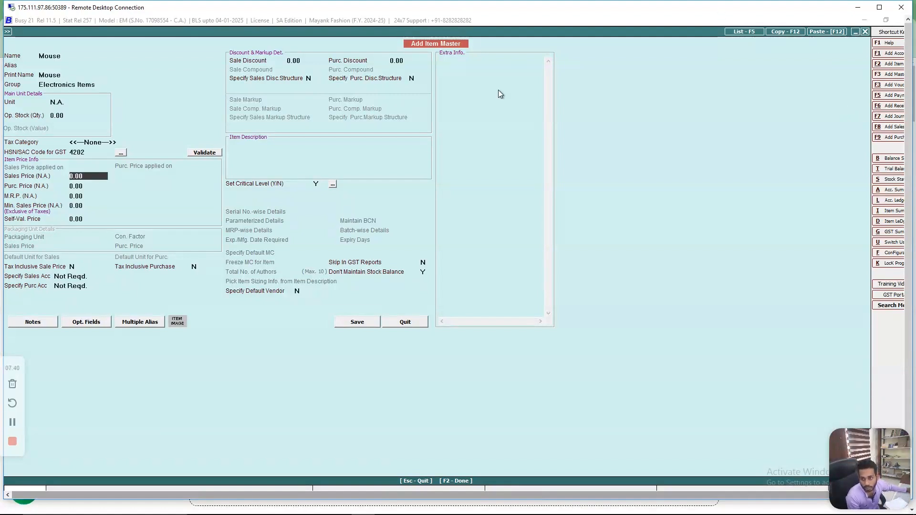
{"action": "left_click", "coordinate": [210, 153]}
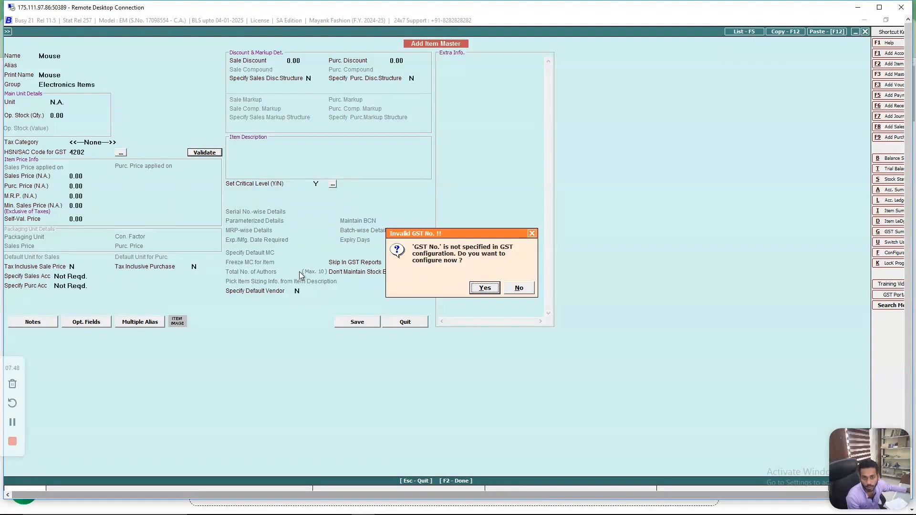
{"action": "left_click", "coordinate": [519, 288]}
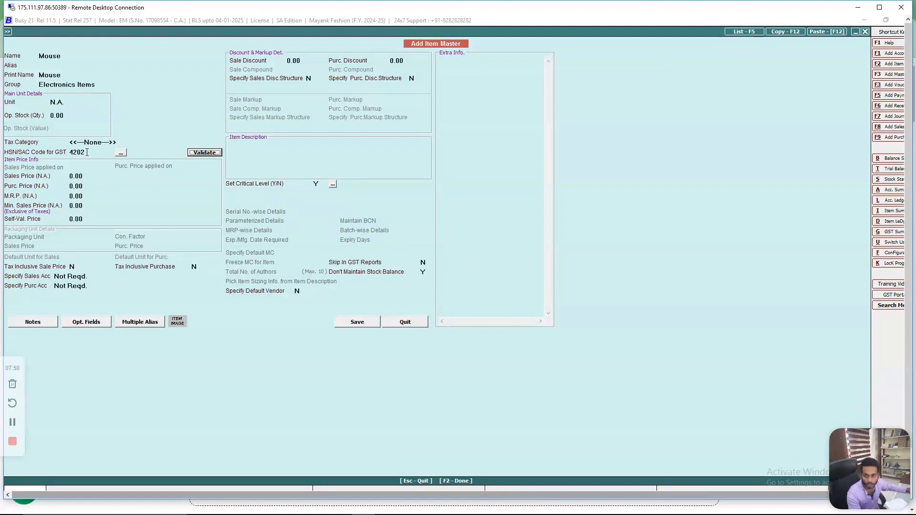
- Clear the HSN/SAC code of Mouse and continue to its sales price with the code left blank
{"action": "left_click", "coordinate": [87, 152]}
{"action": "key", "text": "BackSpace"}
{"action": "key", "text": "BackSpace"}
{"action": "key", "text": "BackSpace"}
{"action": "key", "text": "BackSpace"}
{"action": "key", "text": "Return"}
{"action": "key", "text": "Return"}
{"action": "key", "text": "Return"}
{"action": "key", "text": "Return"}
{"action": "key", "text": "Return"}
{"action": "key", "text": "Return"}
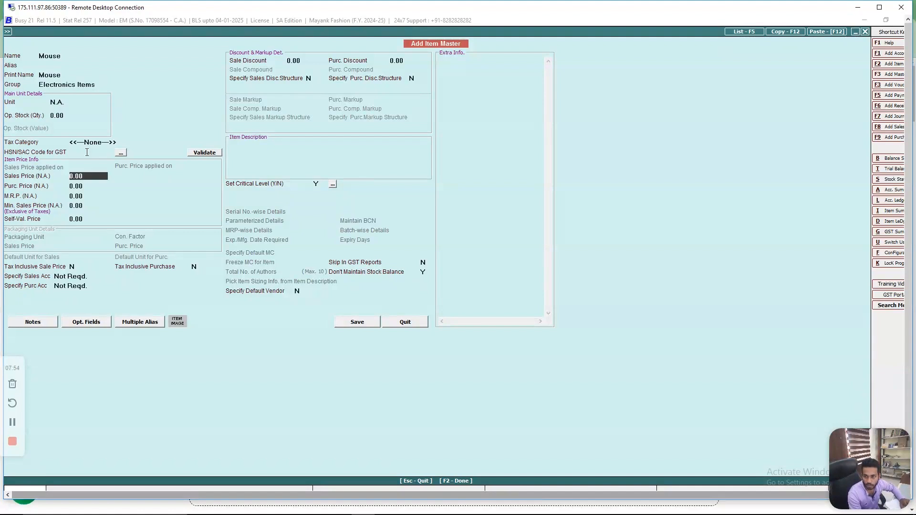
- Accept the default prices, discounts and remaining options for Mouse, and save it, agreeing to continue without an HSN code
{"action": "key", "text": "Return"}
{"action": "key", "text": "Return"}
{"action": "key", "text": "Return"}
{"action": "key", "text": "Return"}
{"action": "key", "text": "Return"}
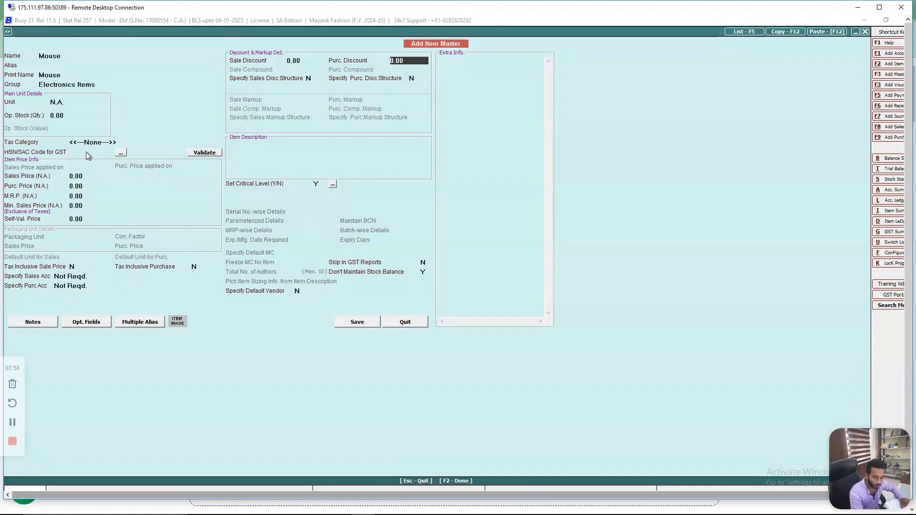
{"action": "key", "text": "Return"}
{"action": "key", "text": "Return"}
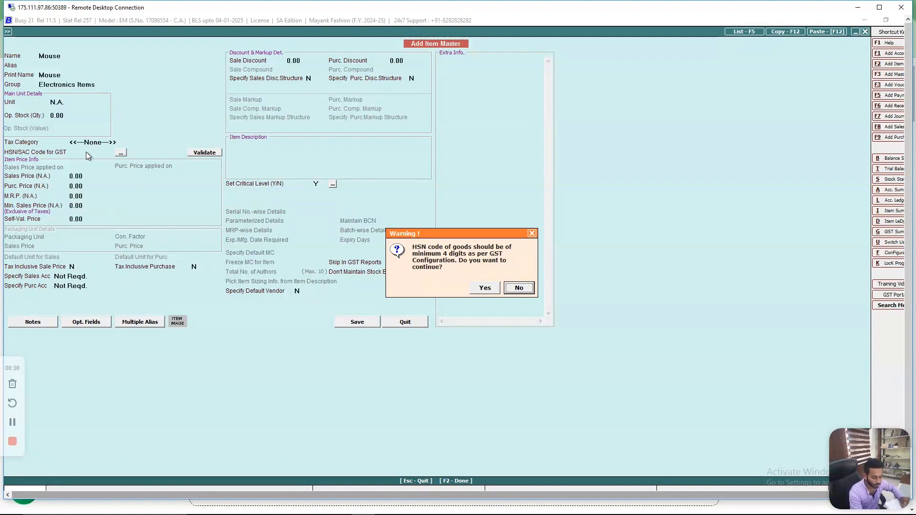
{"action": "key", "text": "Left"}
{"action": "key", "text": "Return"}
{"action": "key", "text": "Return"}
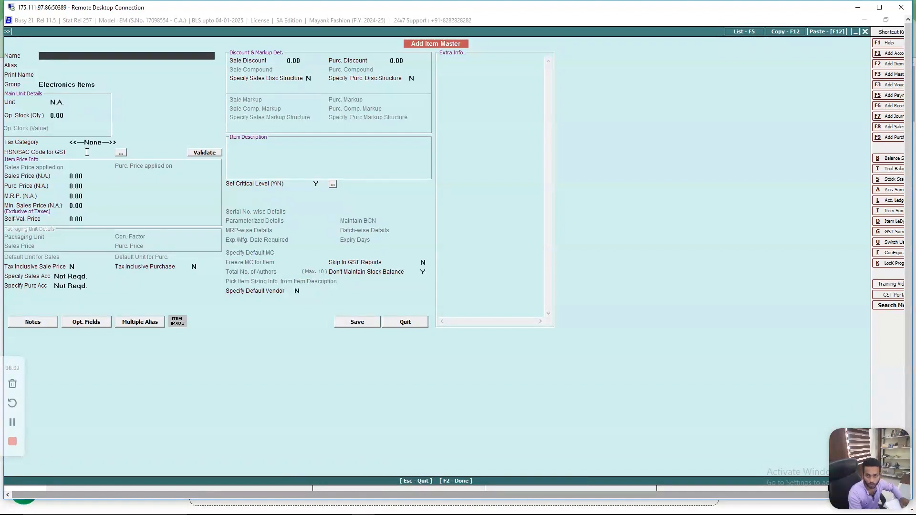
- Close the blank item form and show the list of all items on screen in standard format, without tax category filter or column
{"action": "key", "text": "Escape"}
{"action": "key", "text": "Down"}
{"action": "key", "text": "Down"}
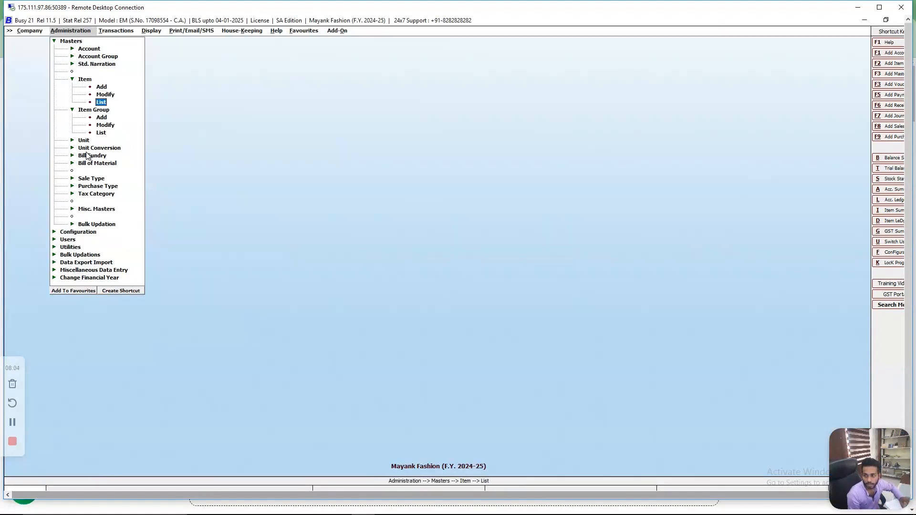
{"action": "key", "text": "Return"}
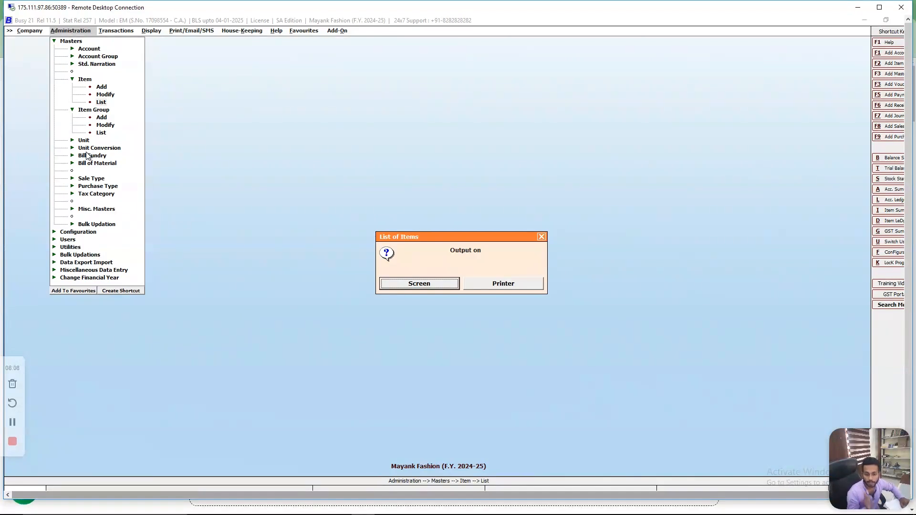
{"action": "key", "text": "Return"}
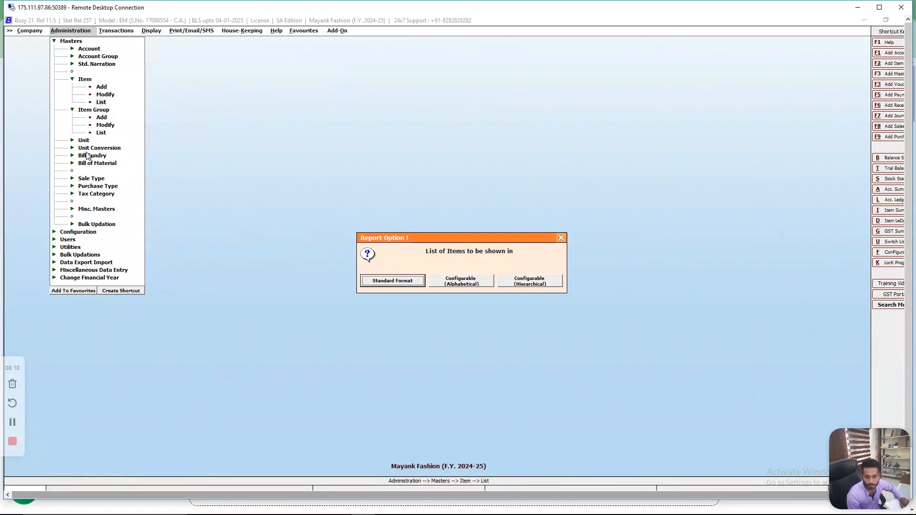
{"action": "key", "text": "Return"}
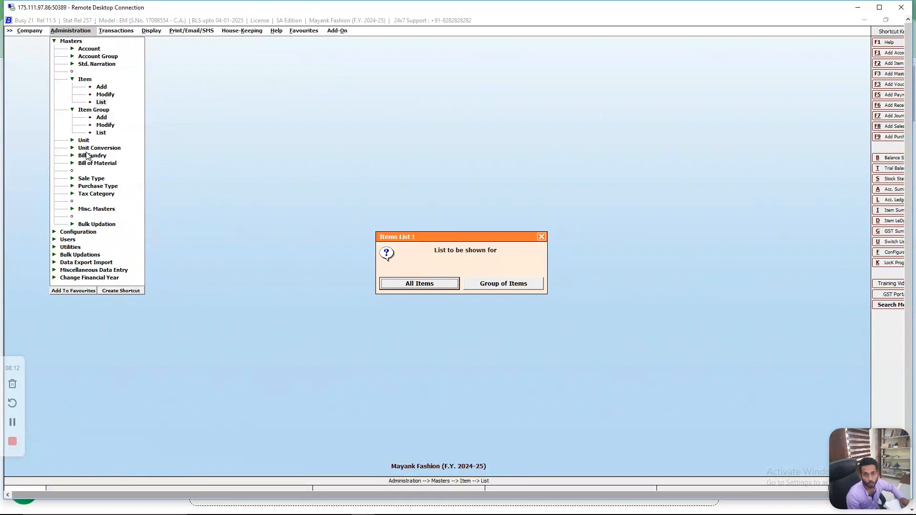
{"action": "key", "text": "Return"}
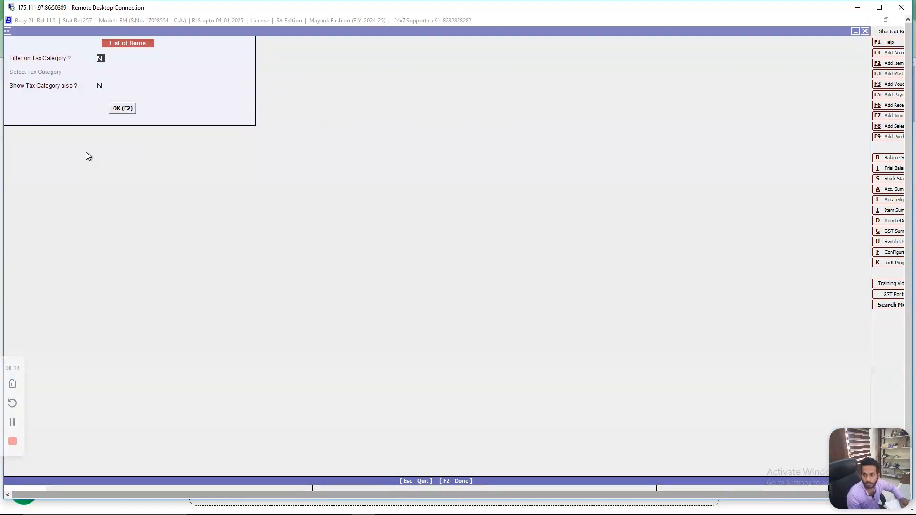
{"action": "key", "text": "Return"}
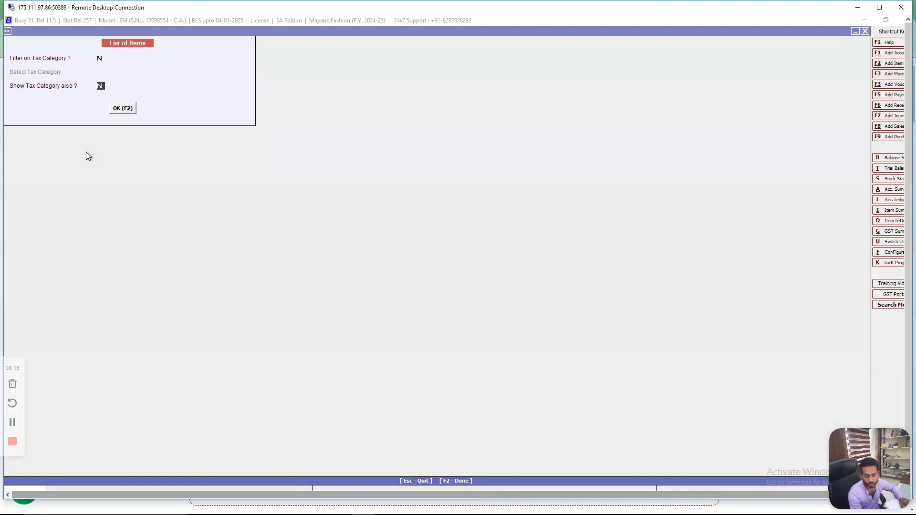
{"action": "key", "text": "Return"}
{"action": "key", "text": "Return"}
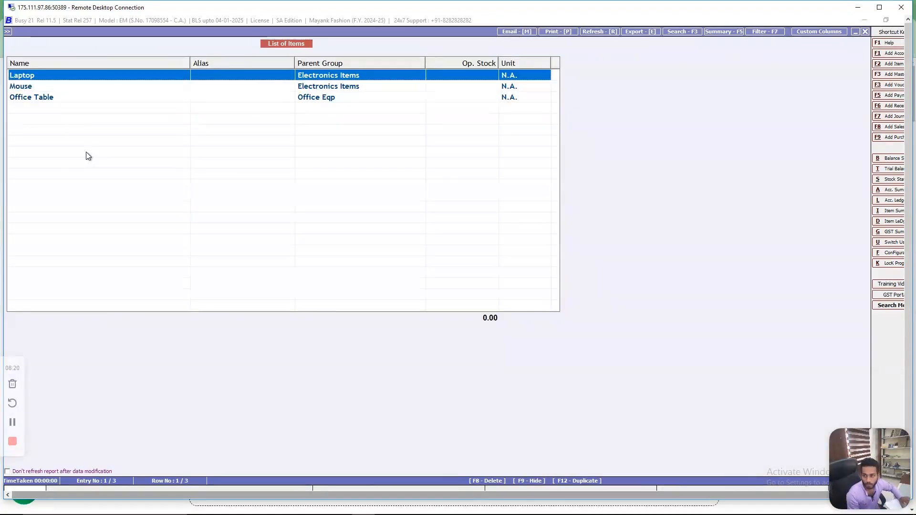
- Review the listed items from Laptop through Office Table with their parent groups, and close the item list
{"action": "key", "text": "Down"}
{"action": "key", "text": "Down"}
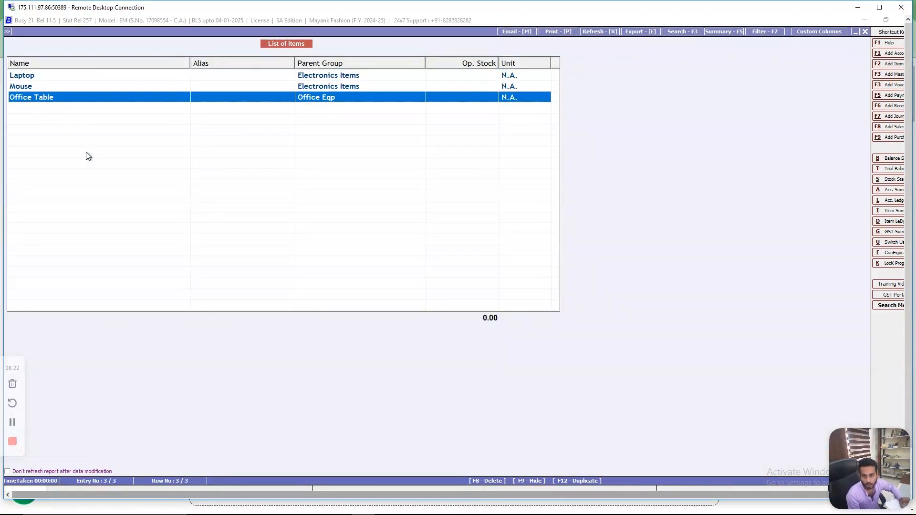
{"action": "key", "text": "Up"}
{"action": "key", "text": "Up"}
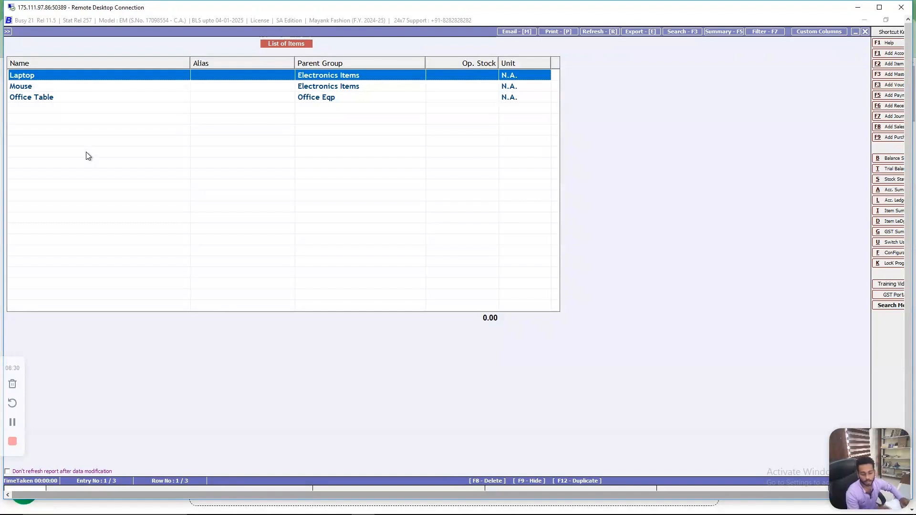
{"action": "key", "text": "Escape"}
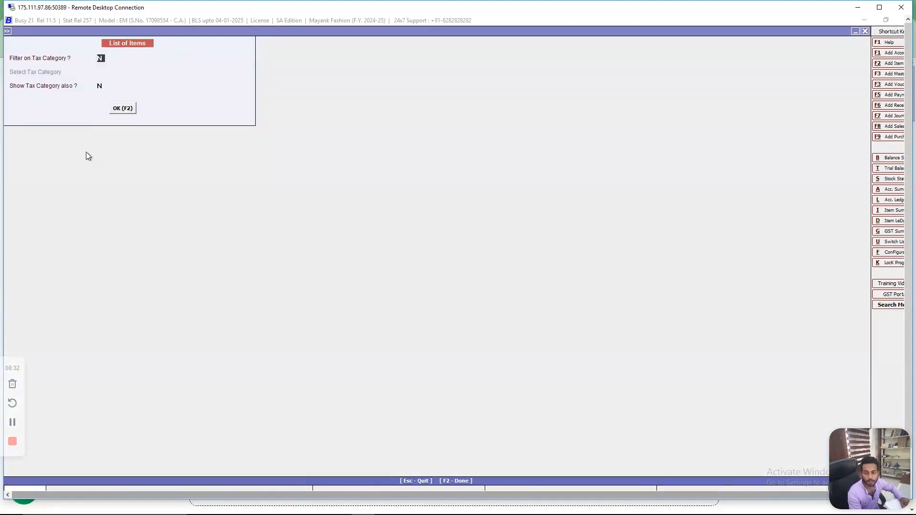
{"action": "key", "text": "F2"}
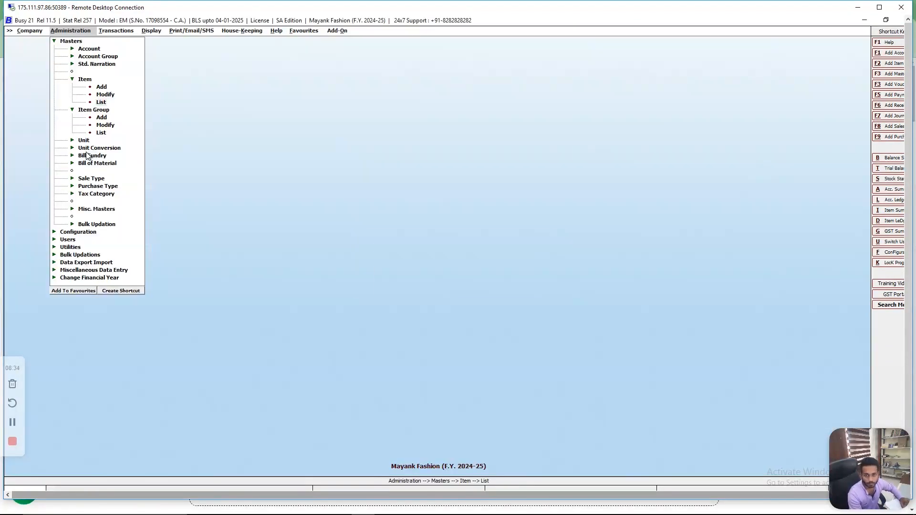
{"action": "key", "text": "Escape"}
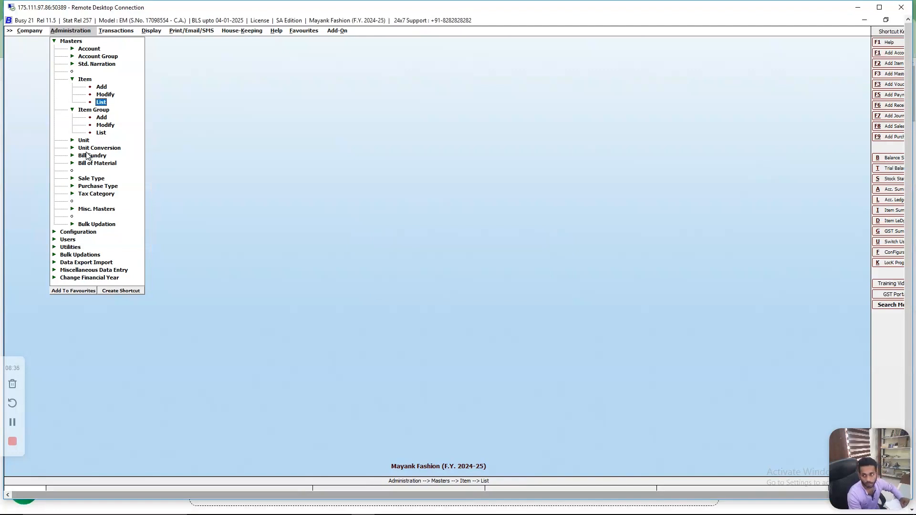